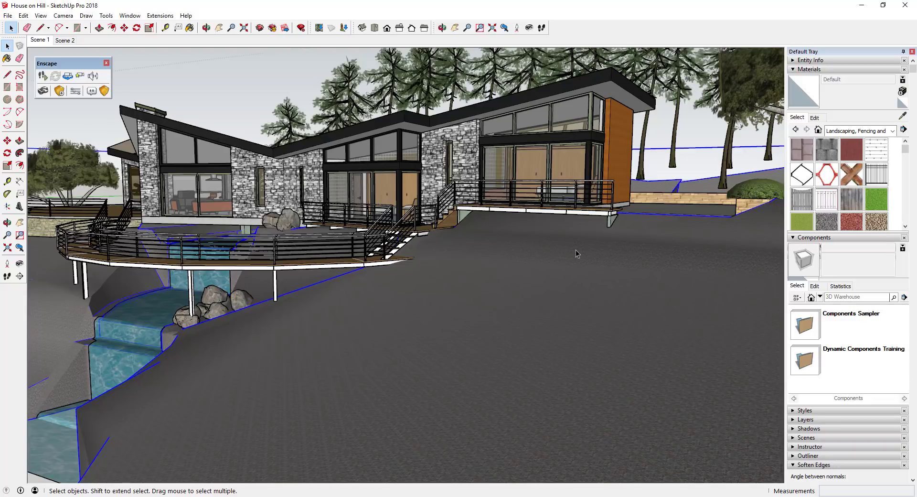
Show the Assorted Styles collection and apply the Architectural Design Style to the model.
middle_click_drag(615, 230, 593, 269)
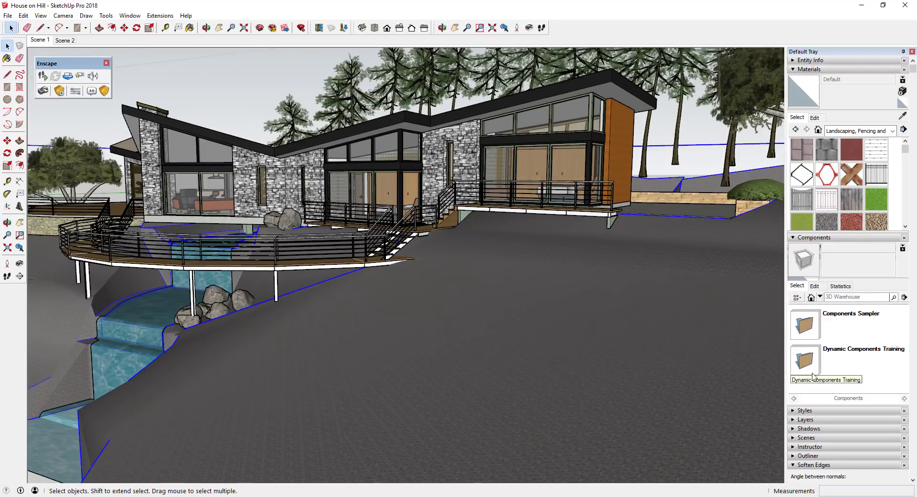
left_click(801, 410)
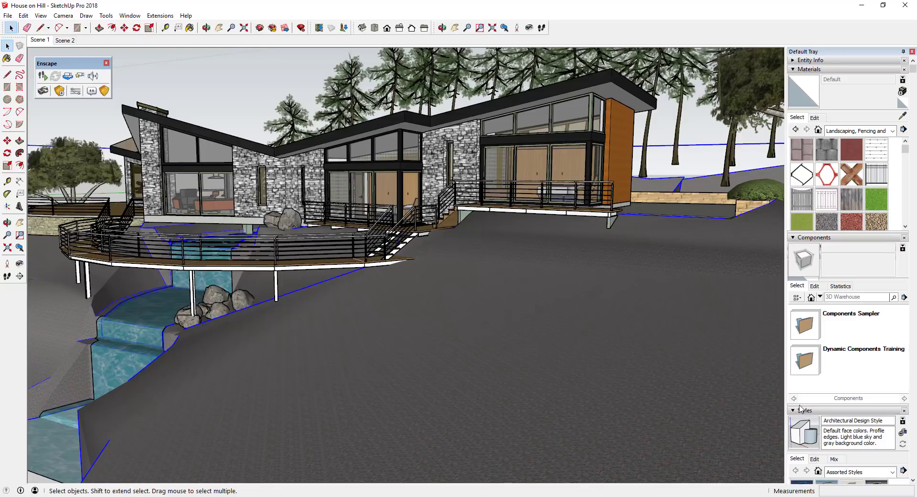
scroll(802, 410, "down", 3)
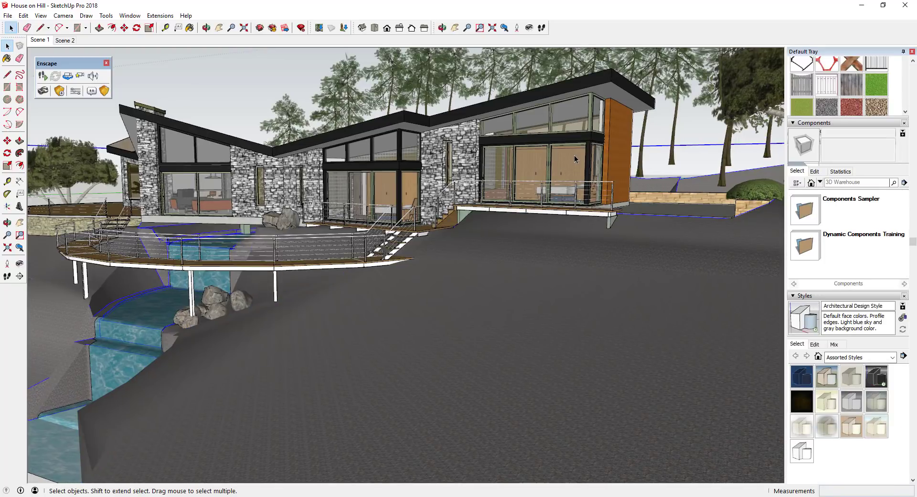
Examine the house, curved deck, waterfall and surrounding terrain from several angles, ending on the two bedroom wings.
middle_click_drag(574, 155, 540, 236)
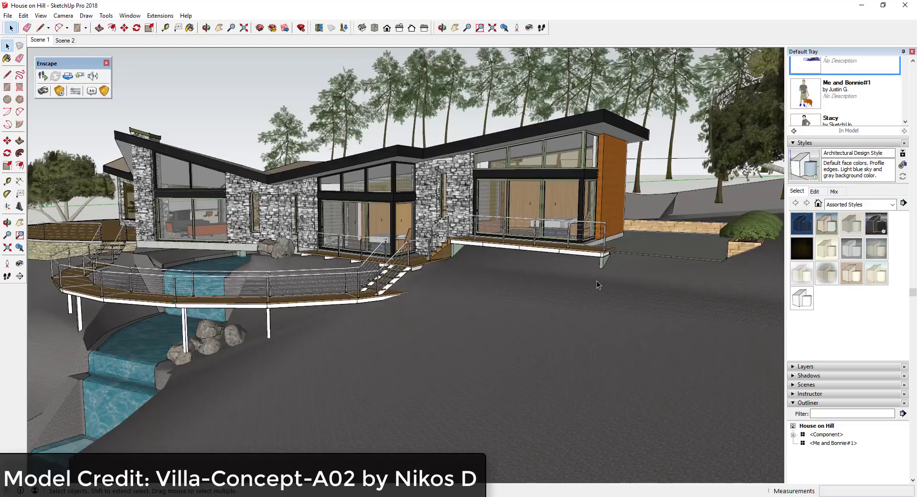
middle_click_drag(581, 262, 619, 231)
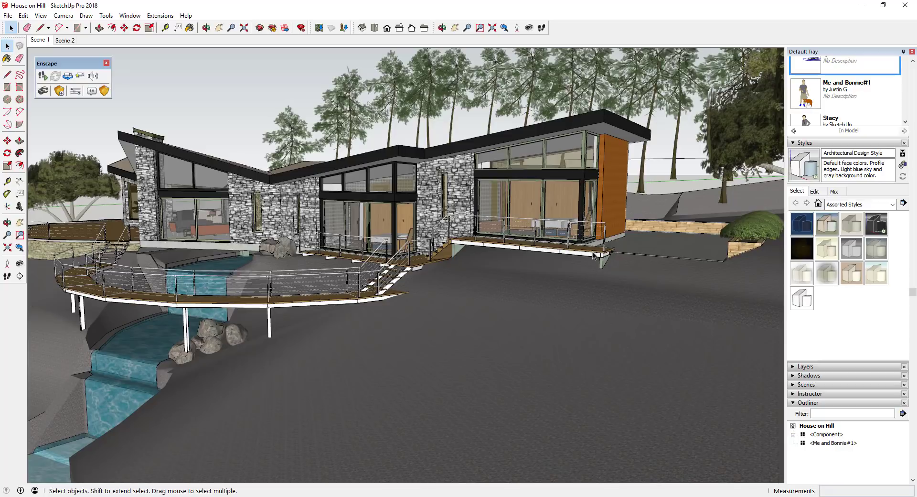
scroll(594, 253, "up", 5)
scroll(622, 261, "down", 6)
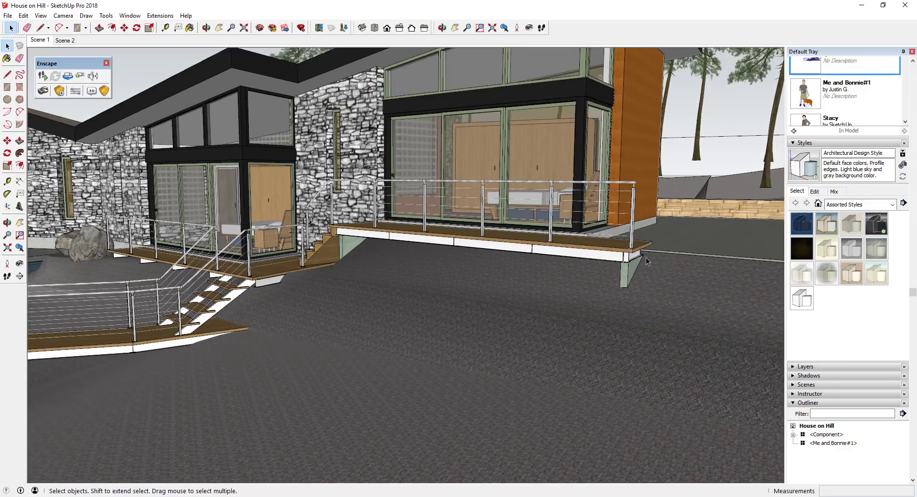
middle_click_drag(590, 268, 555, 248)
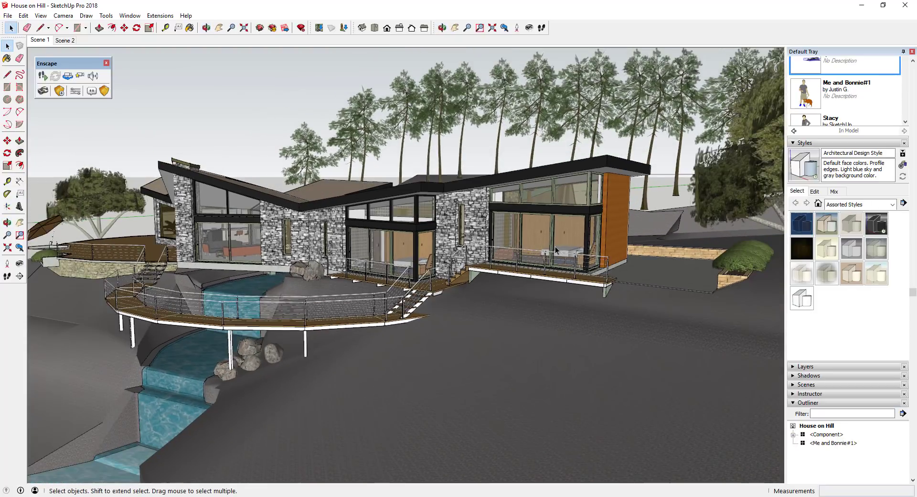
middle_click_drag(329, 328, 605, 273)
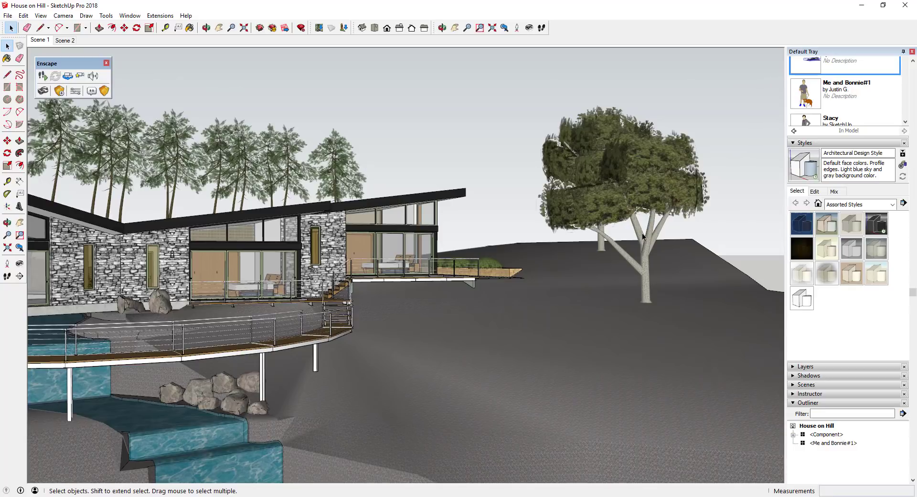
middle_click_drag(567, 290, 402, 288)
scroll(401, 287, "down", 2)
scroll(406, 243, "up", 4)
middle_click_drag(403, 242, 517, 276, "shift")
scroll(518, 285, "up", 1)
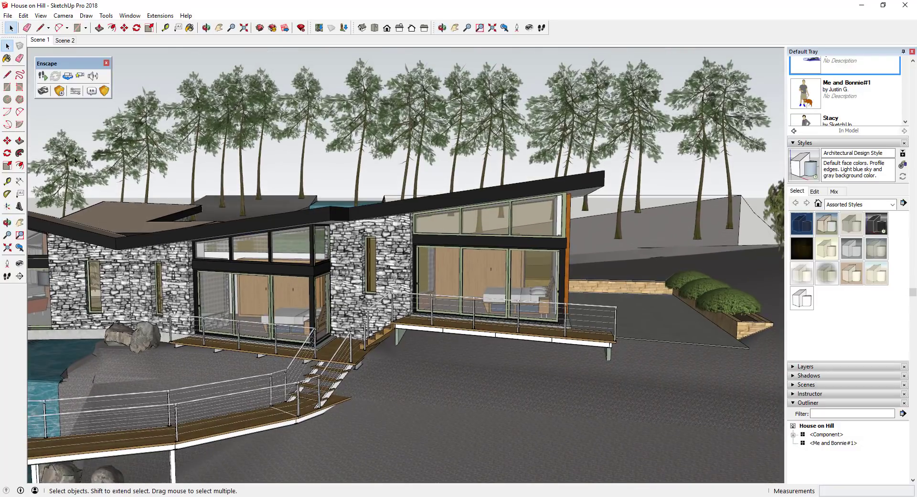
Start the Enscape live render and move its window clear of the Enscape toolbar.
left_click(43, 78)
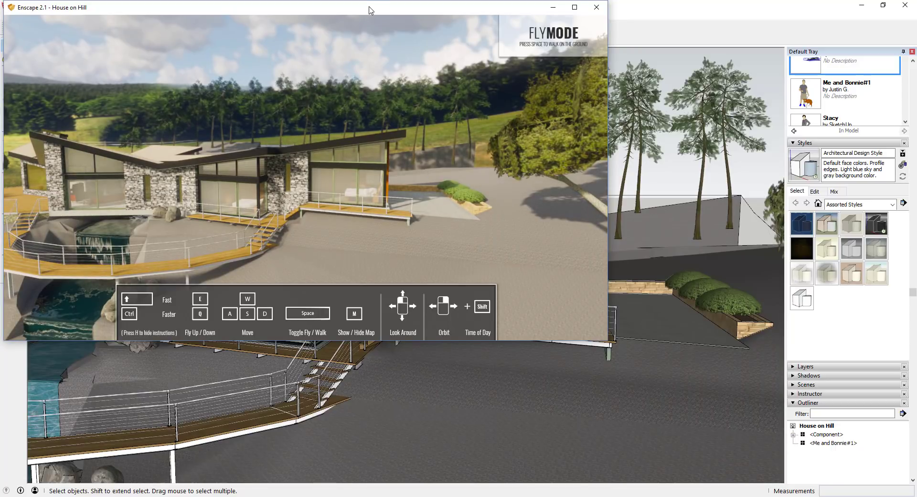
mouse_move(371, 8)
left_mouse_down()
mouse_move(457, 38)
mouse_move(584, 56)
left_mouse_up()
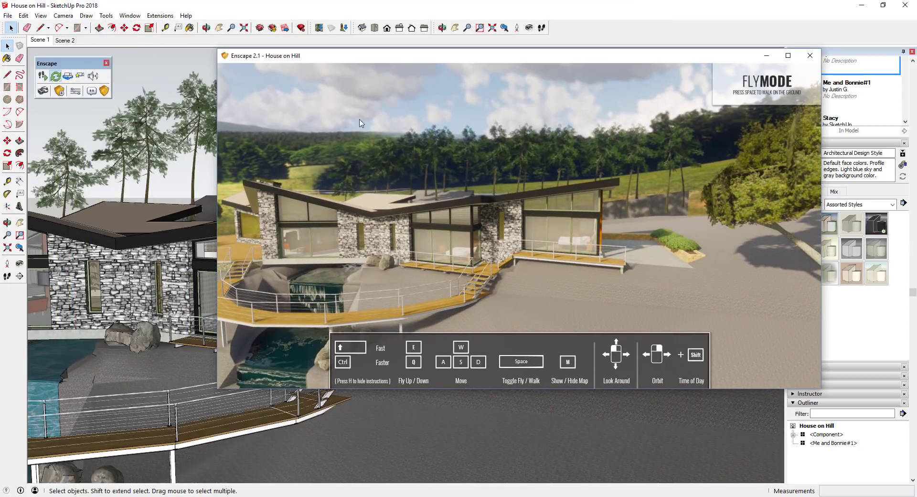
Set the Enscape horizon preset to Clear, check the new surroundings in the live render, and close the settings.
left_click(76, 92)
left_click(75, 91)
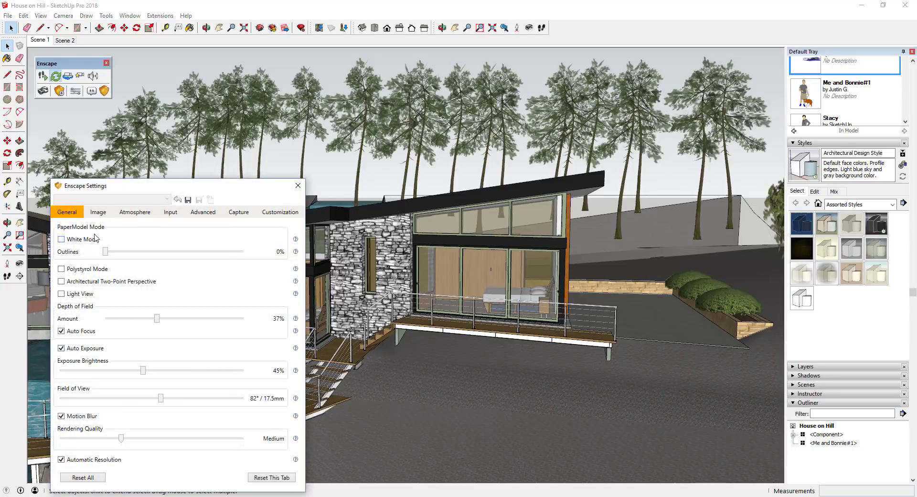
left_click(137, 213)
left_click(121, 252)
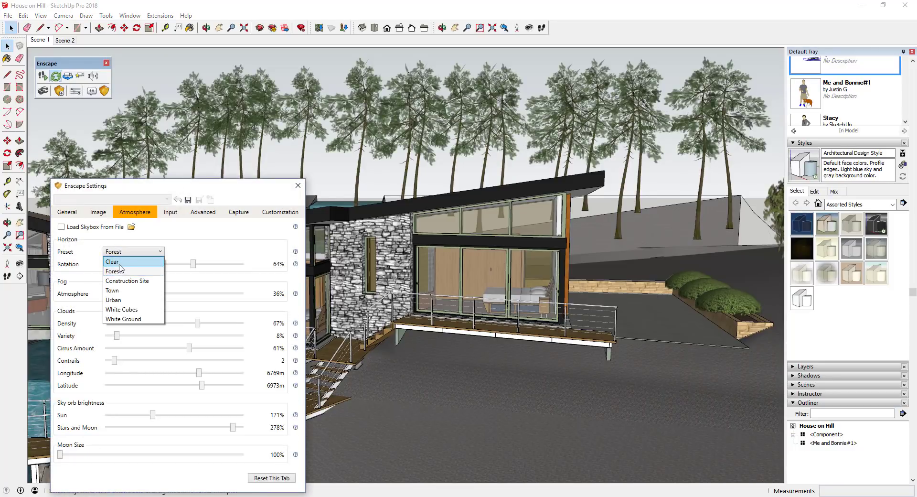
left_click(120, 262)
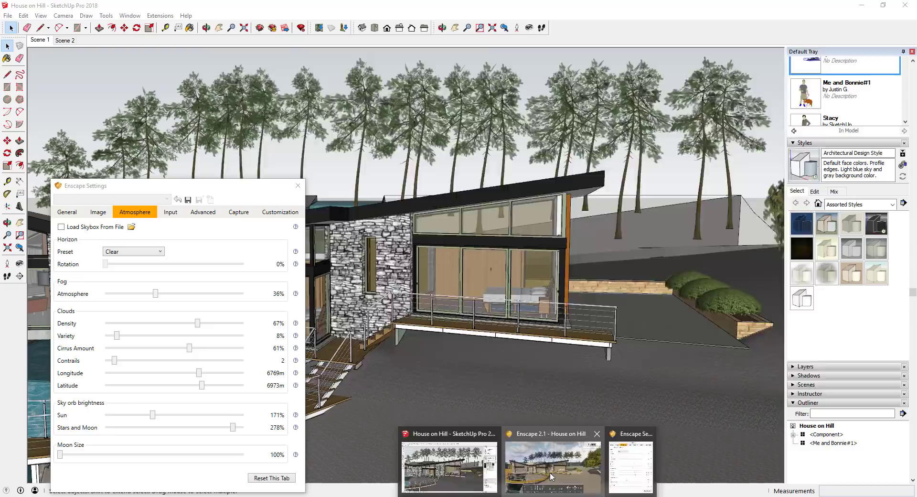
left_click(553, 475)
left_click_drag(562, 203, 521, 202)
left_click(194, 250)
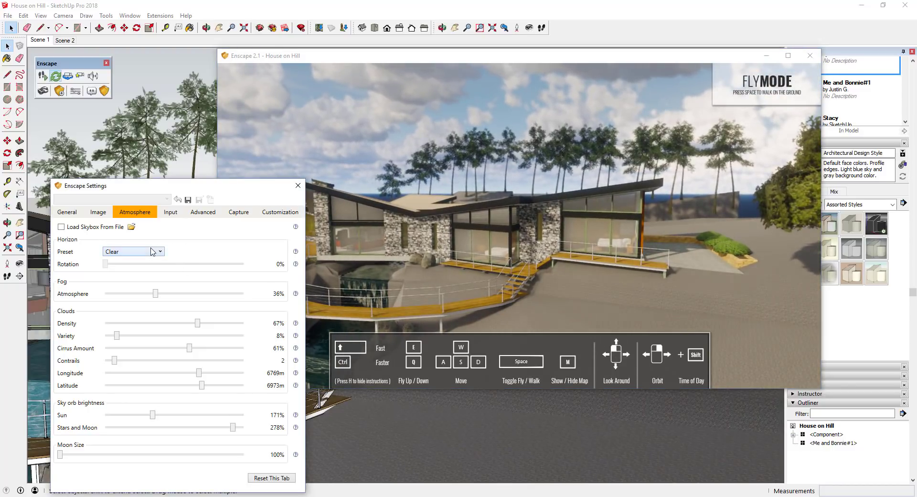
left_click_drag(715, 231, 732, 288)
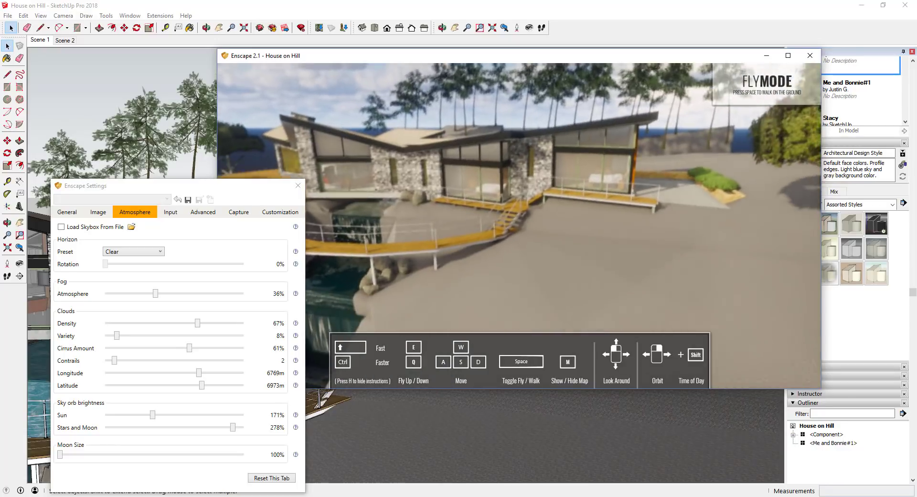
left_click(298, 185)
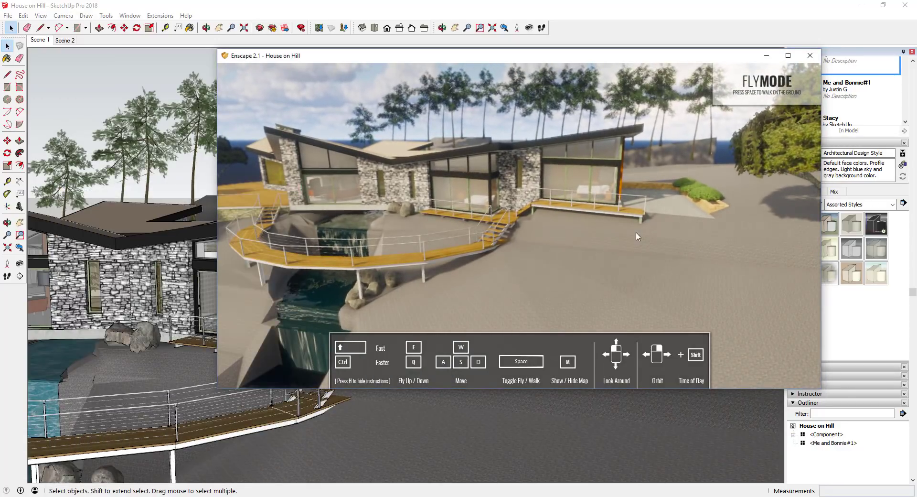
Maximize the Enscape render window and view the house exterior and curved deck from different directions.
left_click(788, 56)
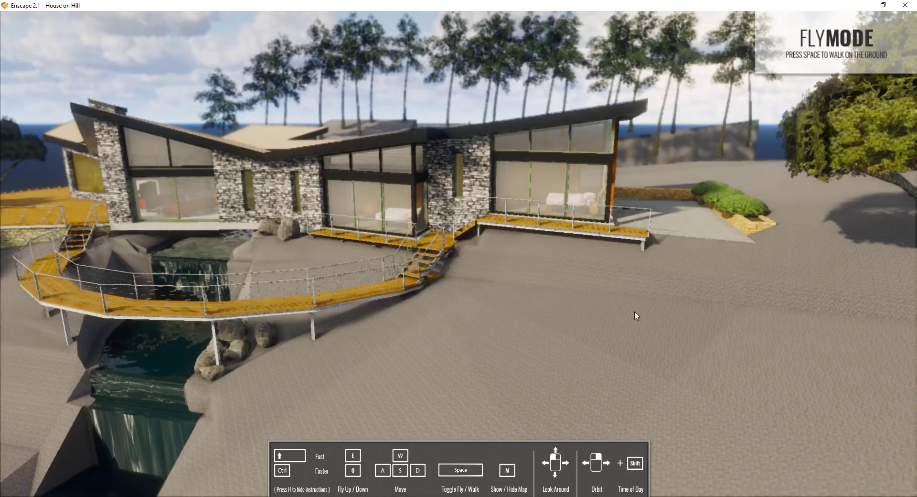
left_click_drag(636, 314, 616, 253)
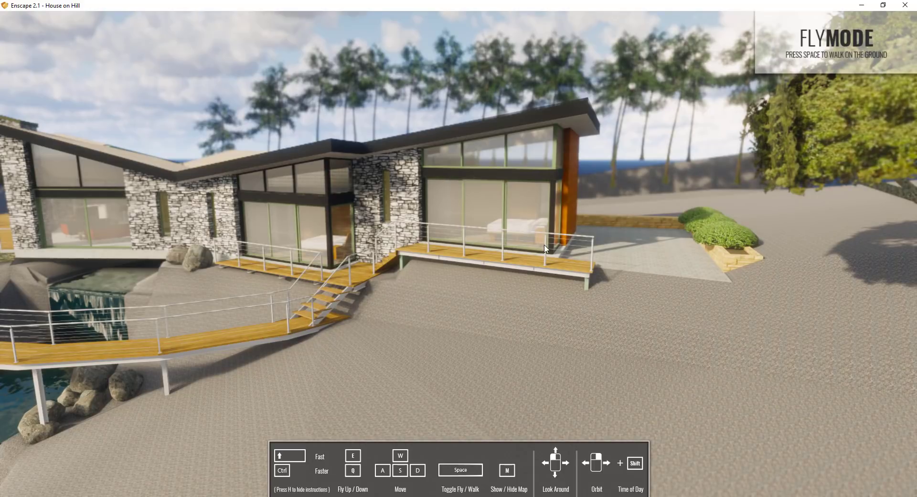
left_click_drag(521, 265, 542, 359)
right_click_drag(458, 351, 322, 345)
left_click_drag(647, 279, 571, 294)
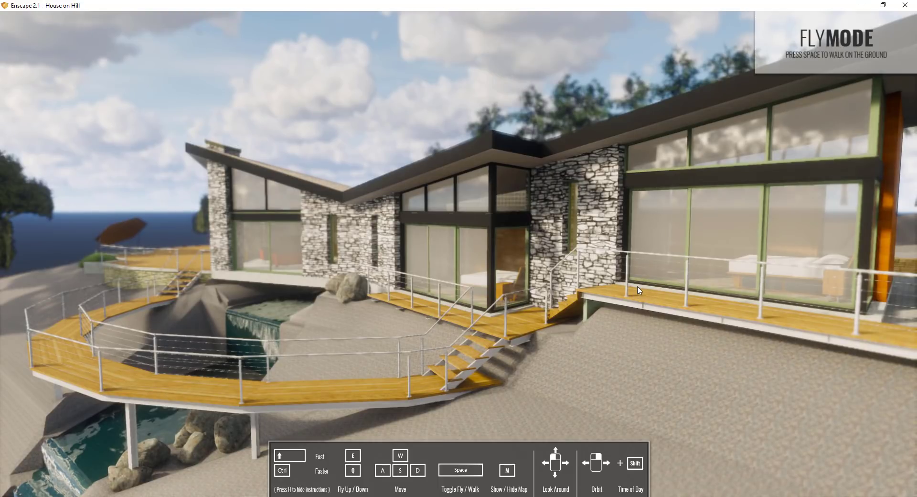
Fly in close to the stone wall beside the upper deck, inspect its texture, and back out to the whole house.
key("w")
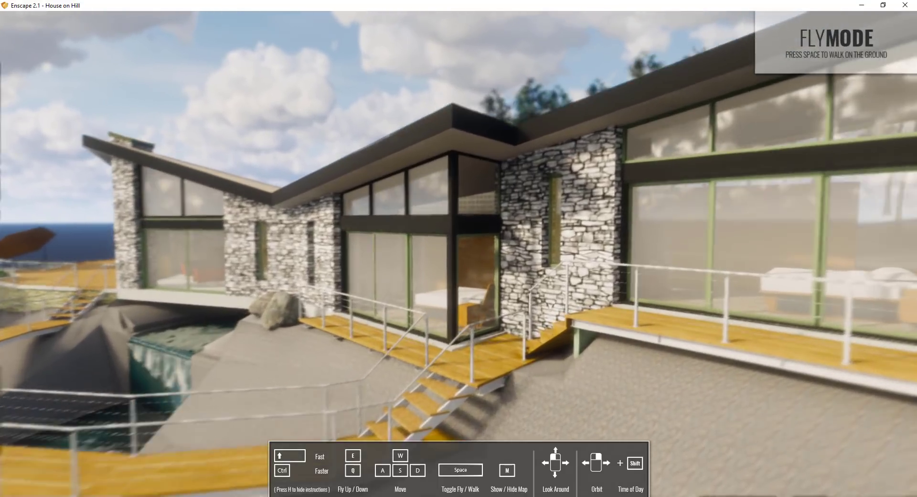
key("w")
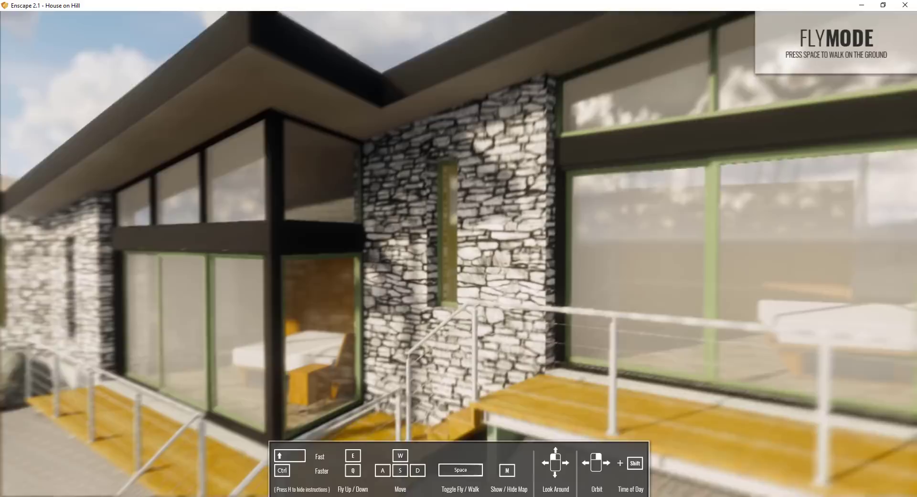
key("w")
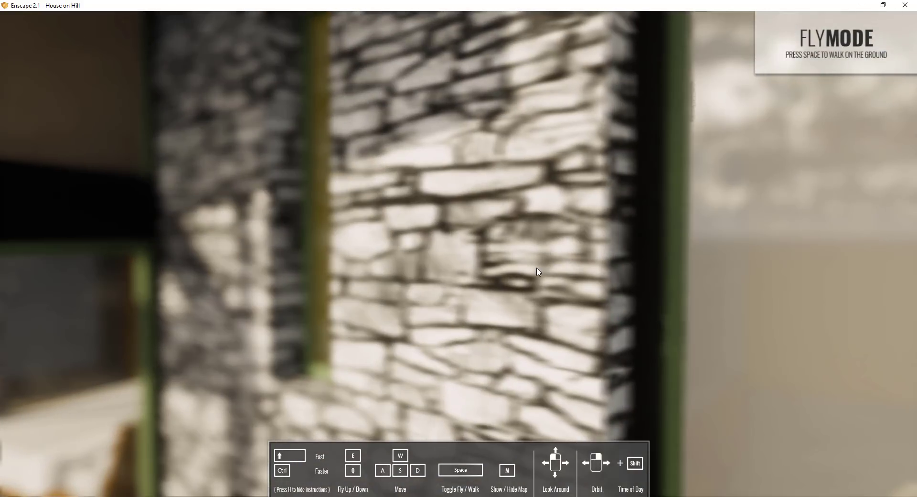
key("s")
left_click_drag(544, 269, 525, 269)
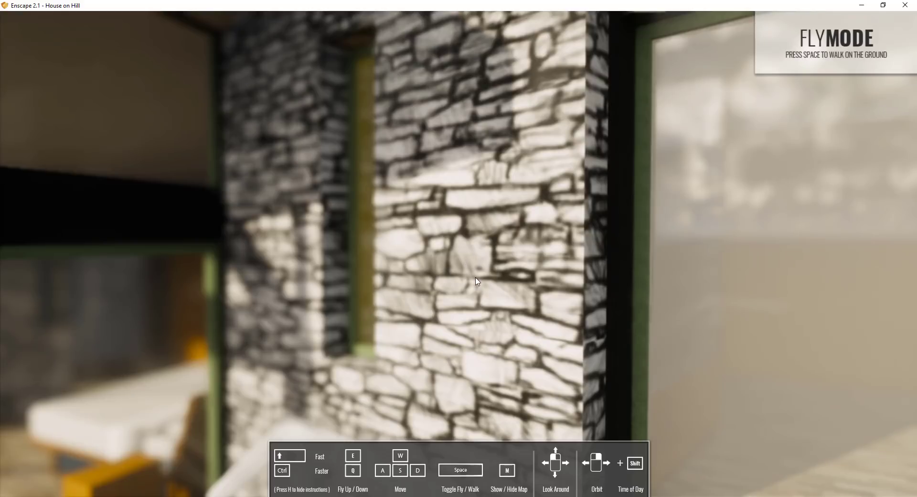
left_click_drag(476, 279, 473, 76)
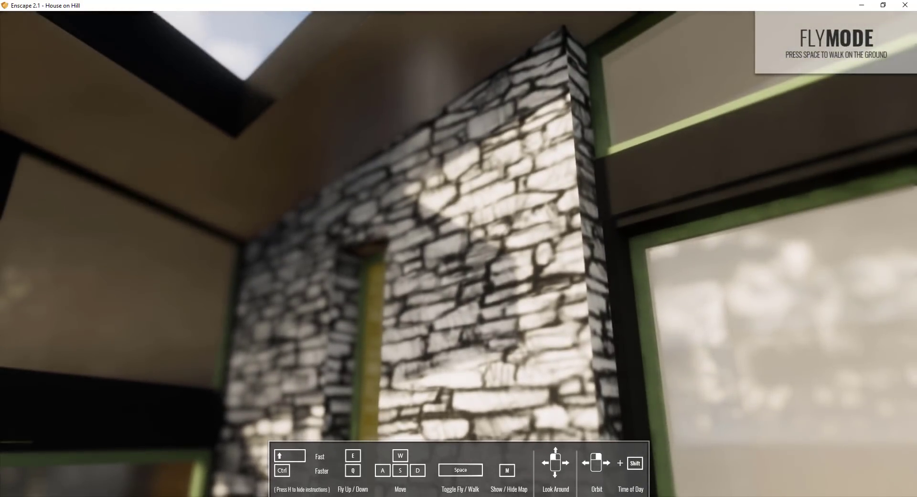
key("s")
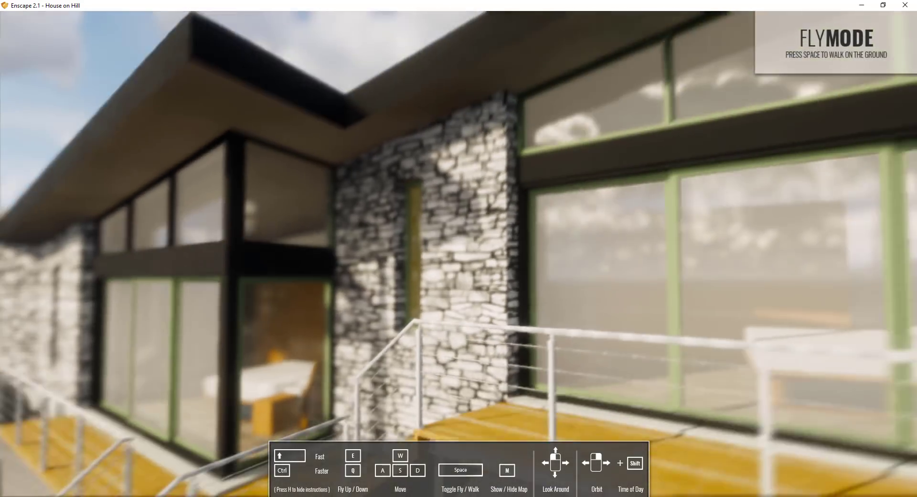
key("s")
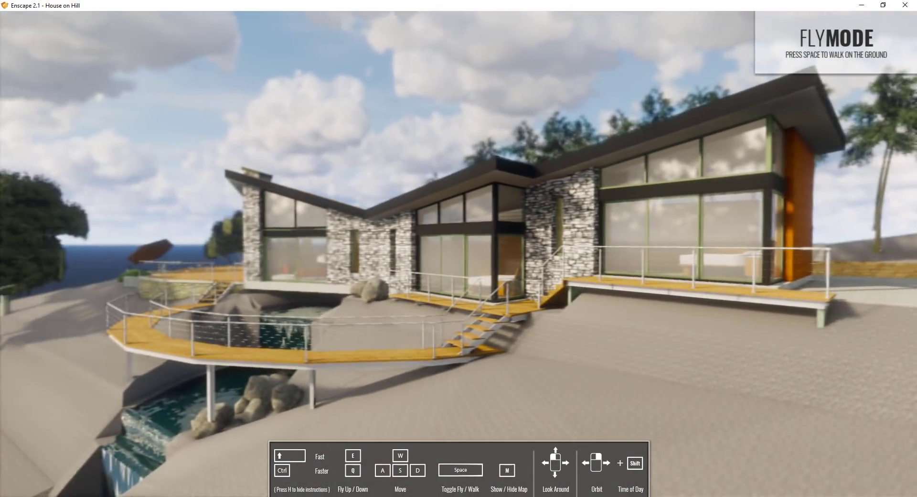
Fly around to the orange end wall and frame a view along the wooden deck beside the corner window.
key("d")
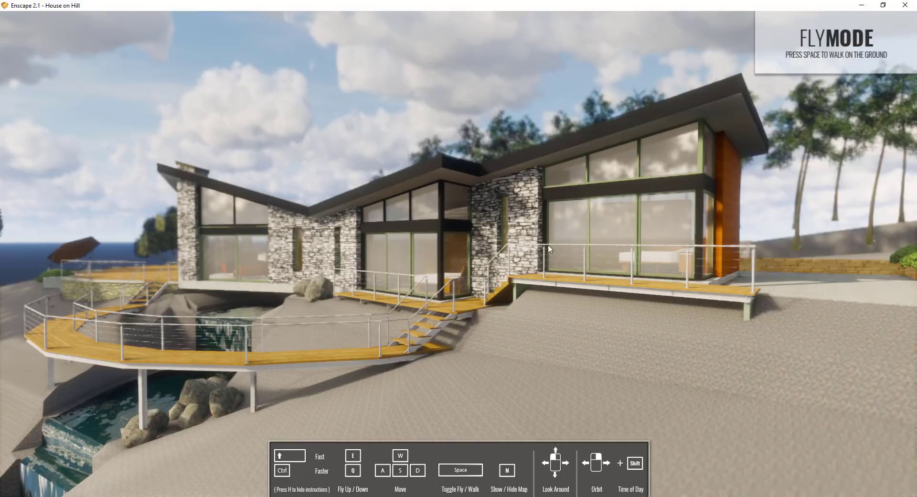
key("w")
key("d")
left_click_drag(575, 210, 473, 210)
key("w")
key("d")
key("w")
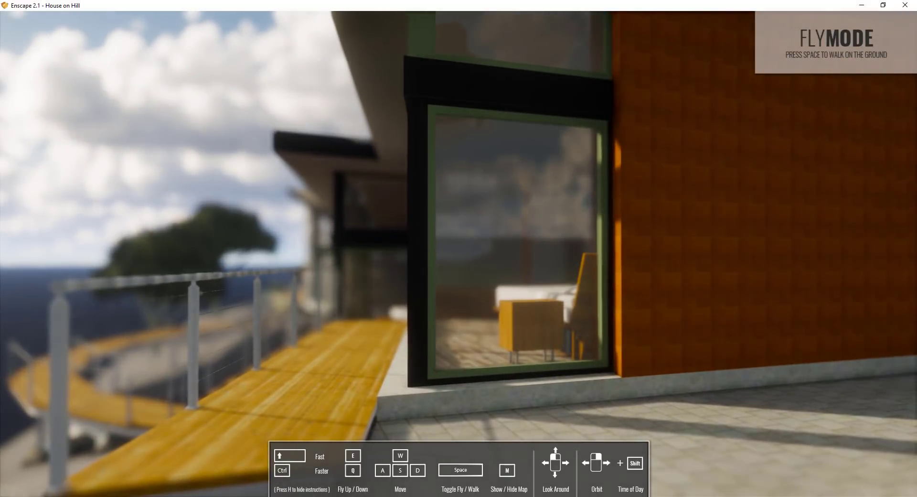
key("a")
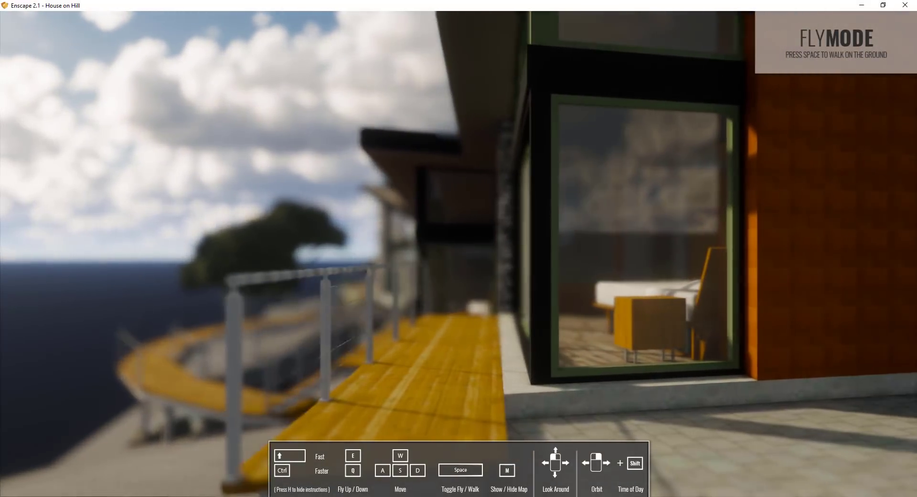
key("a")
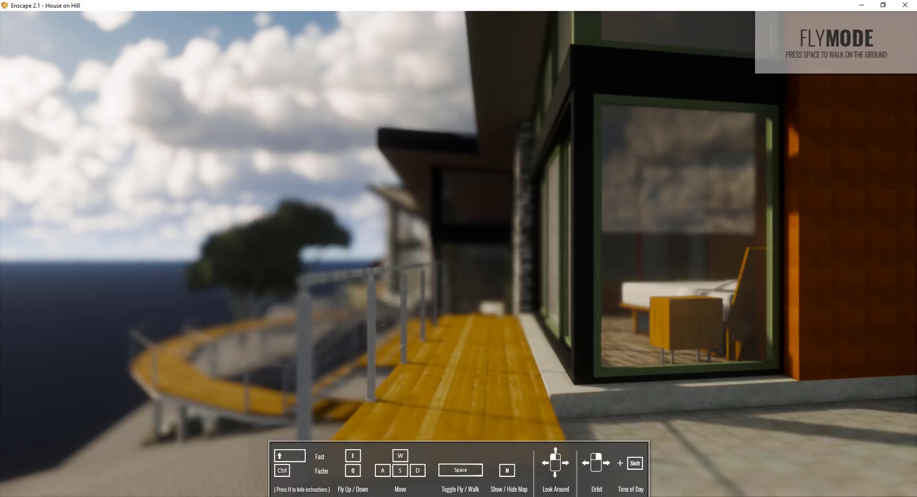
left_click_drag(457, 360, 499, 366)
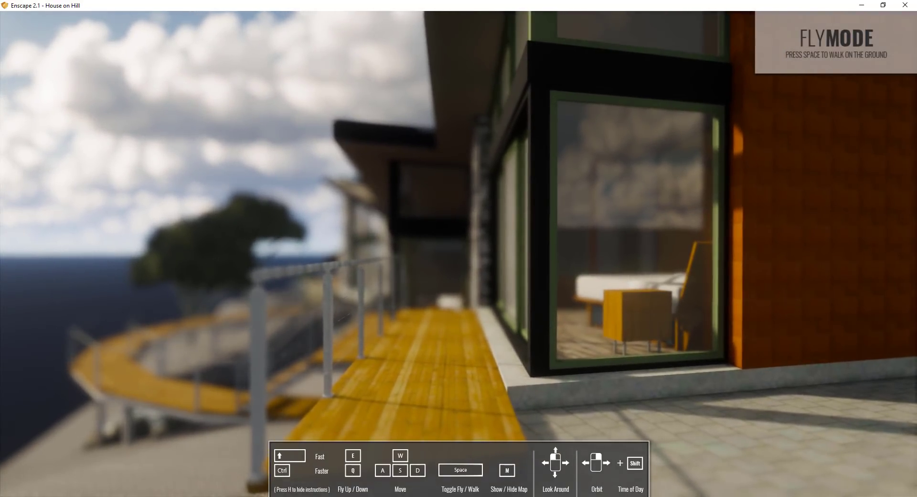
Open the Enscape settings and set the live render window beside them as a smaller, non-maximized window.
left_click(476, 469)
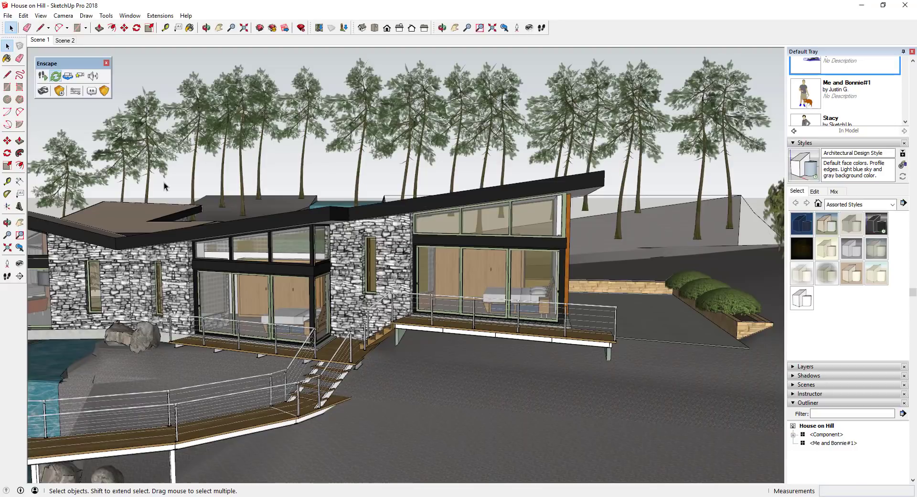
left_click(76, 92)
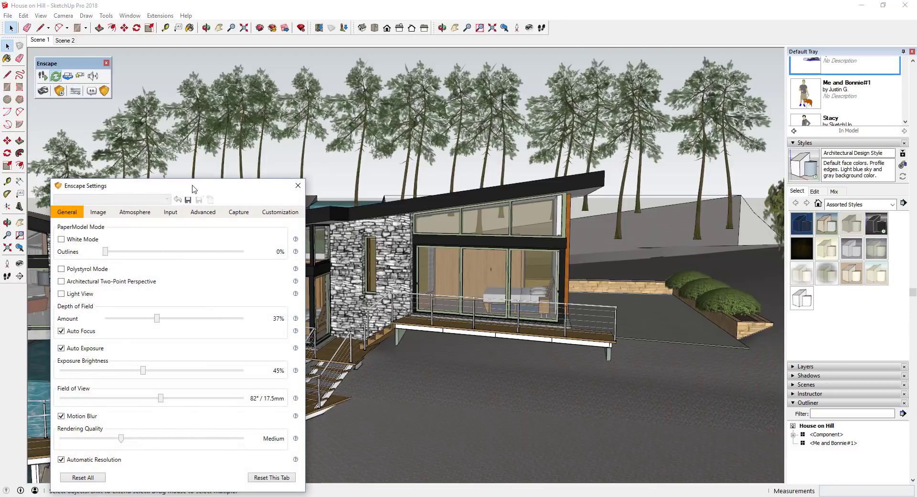
left_click_drag(193, 188, 196, 147)
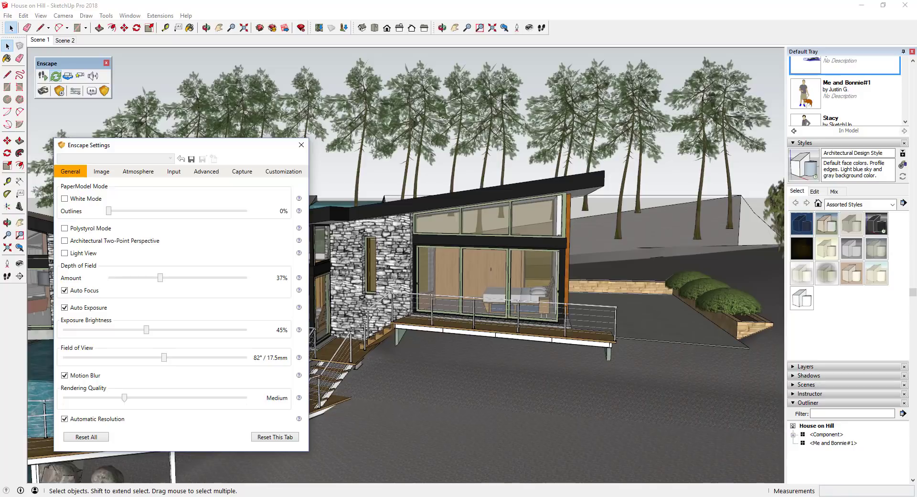
left_click(552, 468)
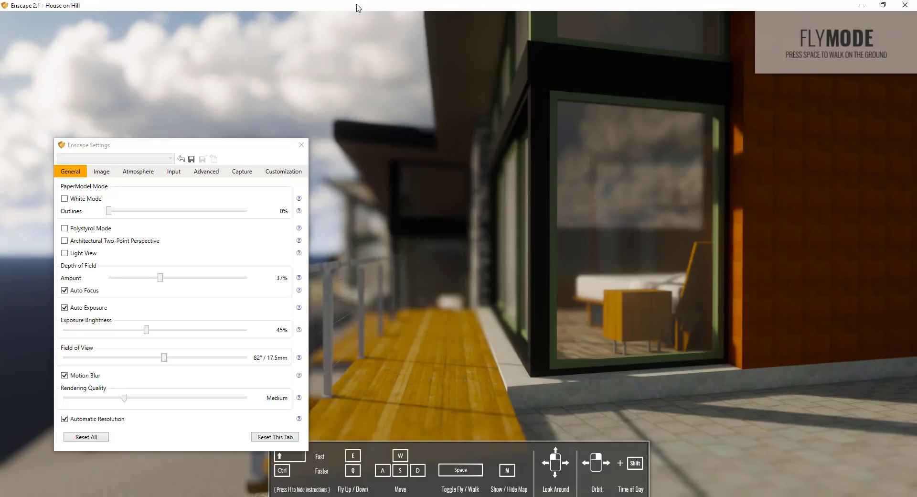
left_click_drag(359, 8, 596, 37)
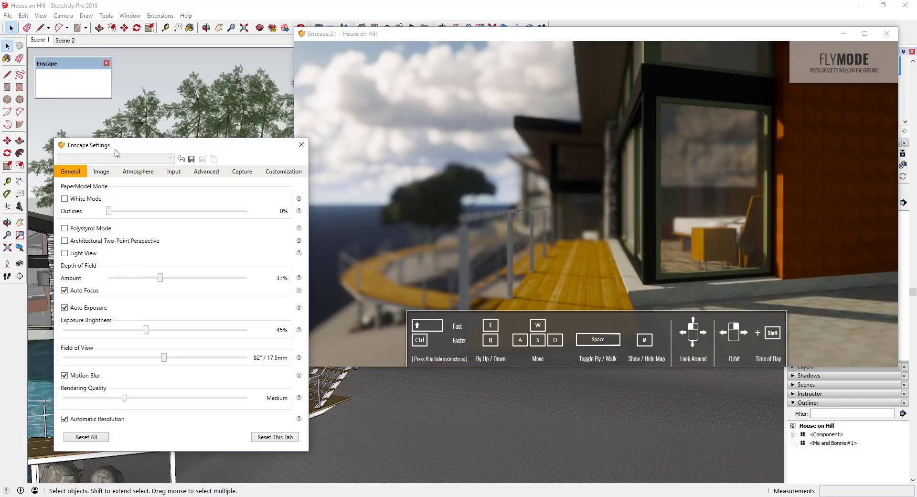
Set the depth of field amount to 24% and the exposure brightness to 49% for the live render.
left_click_drag(116, 153, 97, 49)
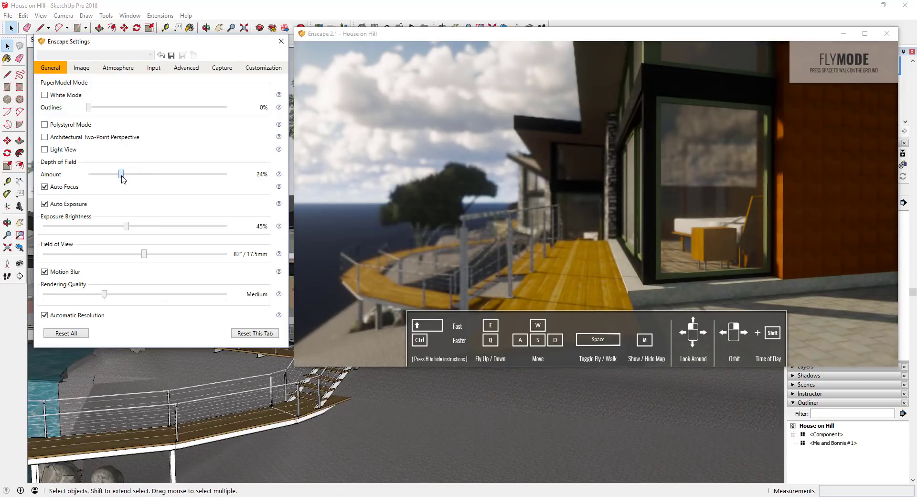
mouse_move(116, 177)
left_mouse_down()
mouse_move(82, 178)
mouse_move(167, 179)
mouse_move(124, 180)
left_mouse_up()
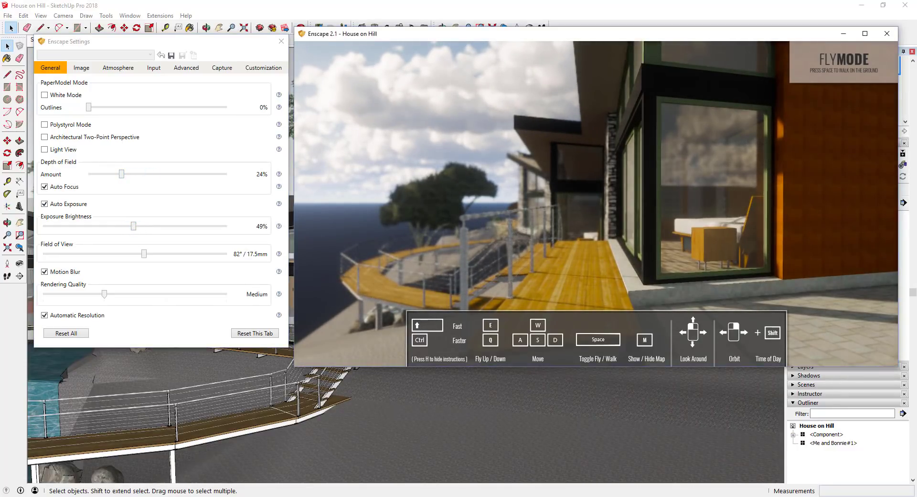
Fly past the stone wall to the glazed side of the house and look toward the bridge and pool.
left_click_drag(596, 204, 506, 203)
key("w")
key("w")
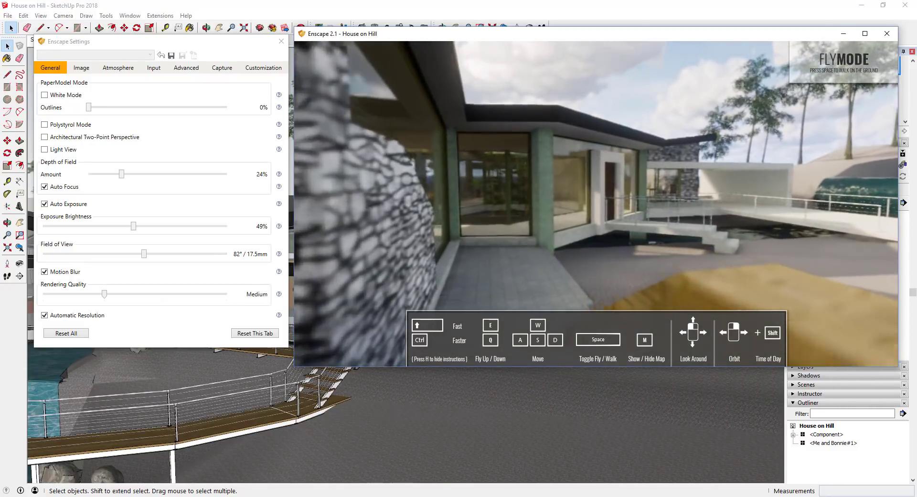
key("w")
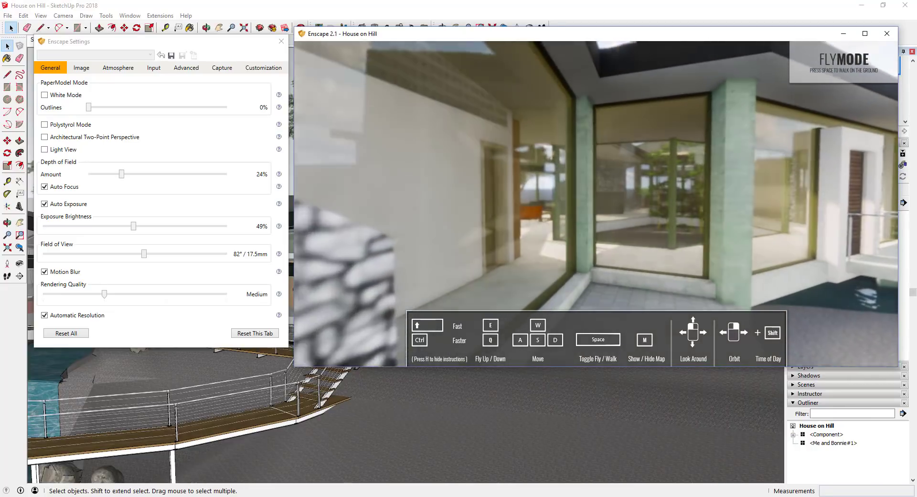
left_click_drag(587, 218, 745, 219)
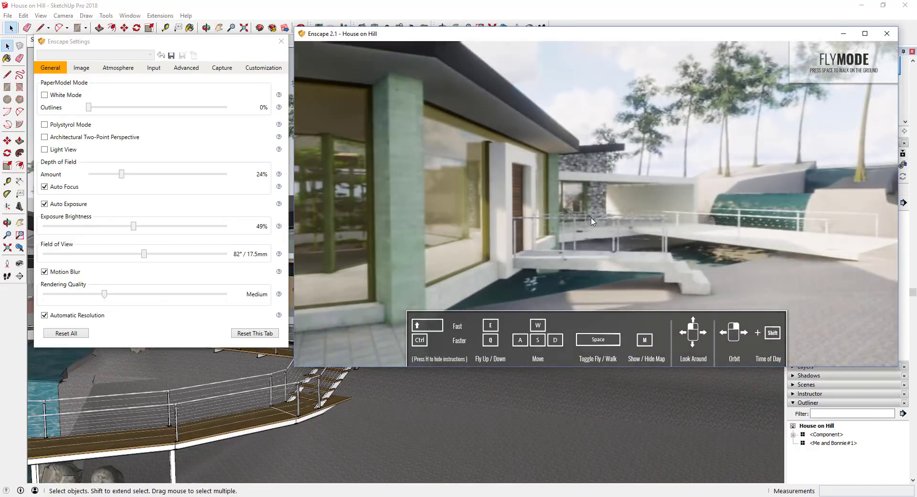
Shift the live render's time of day forward to 17:28 and bring it back to 15:28.
right_click_drag(596, 204, 674, 204, "shift")
key("u")
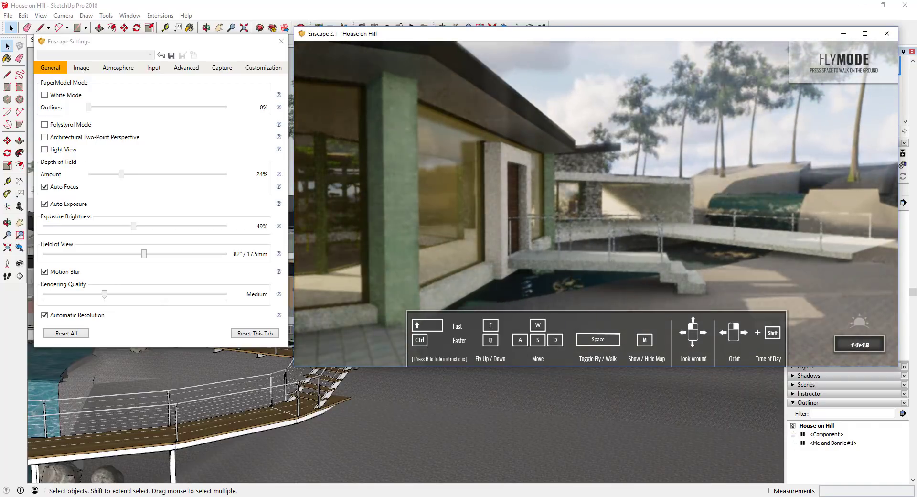
key("i")
key("i")
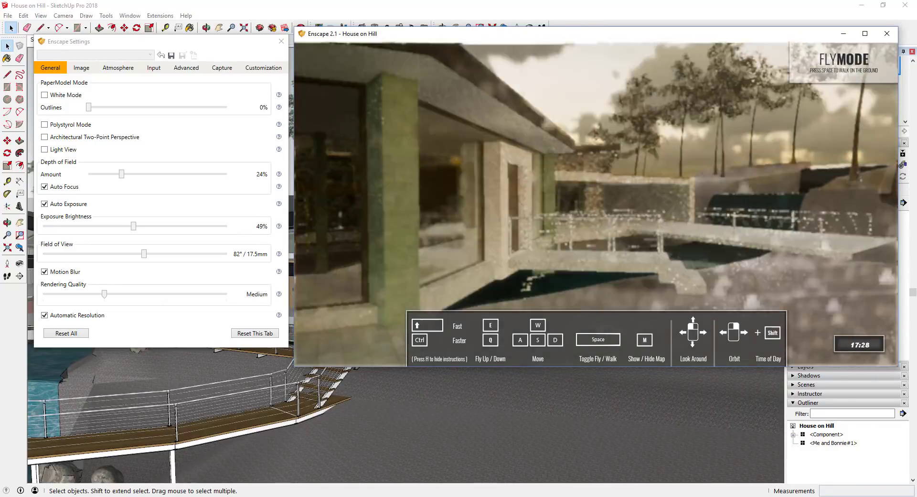
key("u")
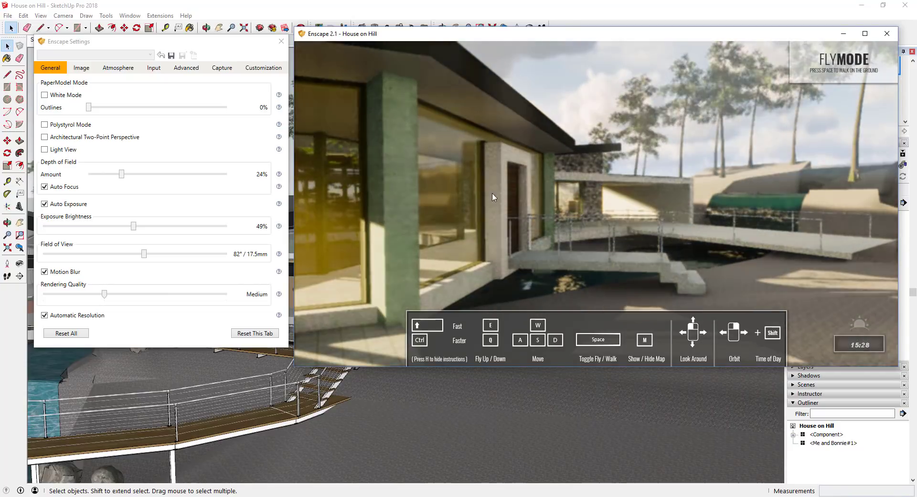
Look around the glazed entrance and its concrete steps, and fly through the house with the overview map shown.
left_click_drag(583, 200, 658, 206)
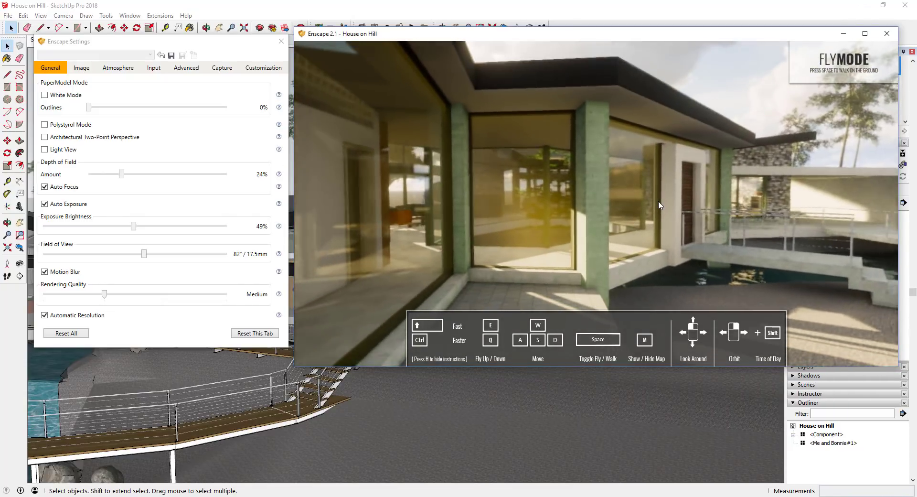
mouse_move(585, 193)
left_mouse_down()
mouse_move(372, 193)
mouse_move(597, 193)
left_mouse_up()
key("w")
key("d")
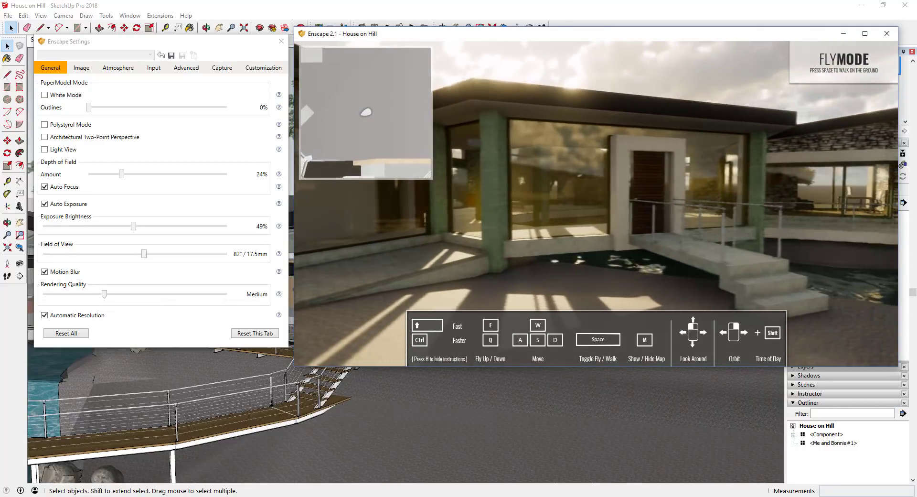
key("w")
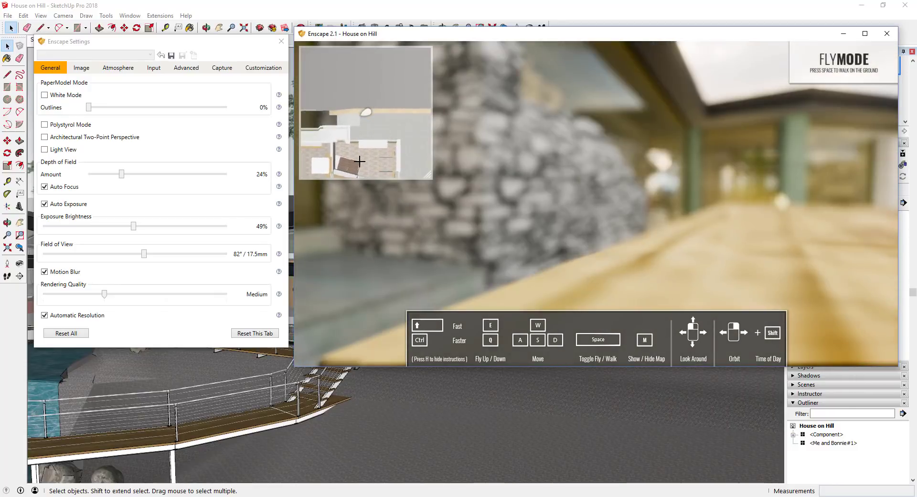
Use the overview map to jump between spots in the house and frame the bedroom with the wooden bed.
left_click(359, 162)
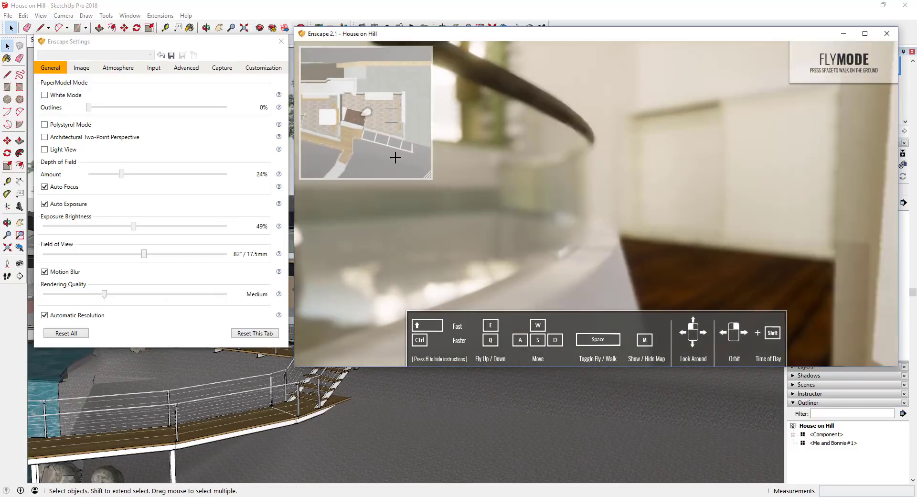
left_click_drag(669, 202, 679, 119)
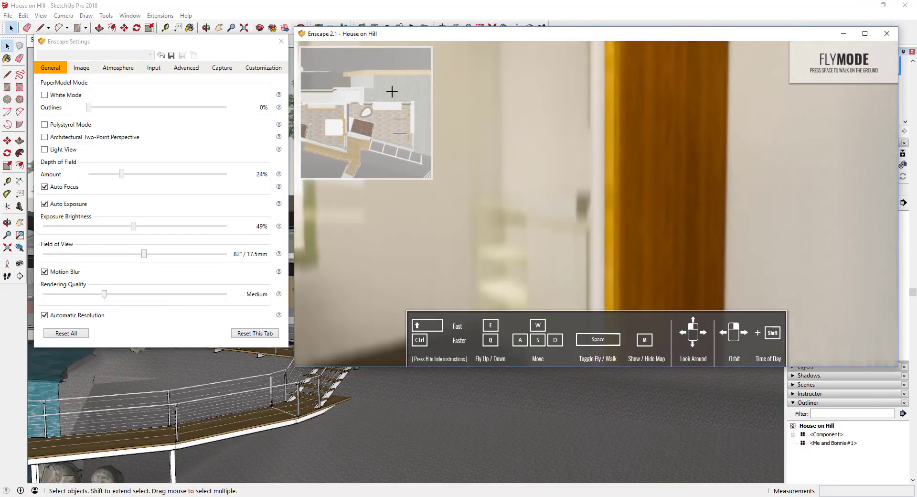
left_click(390, 92)
left_click(395, 131)
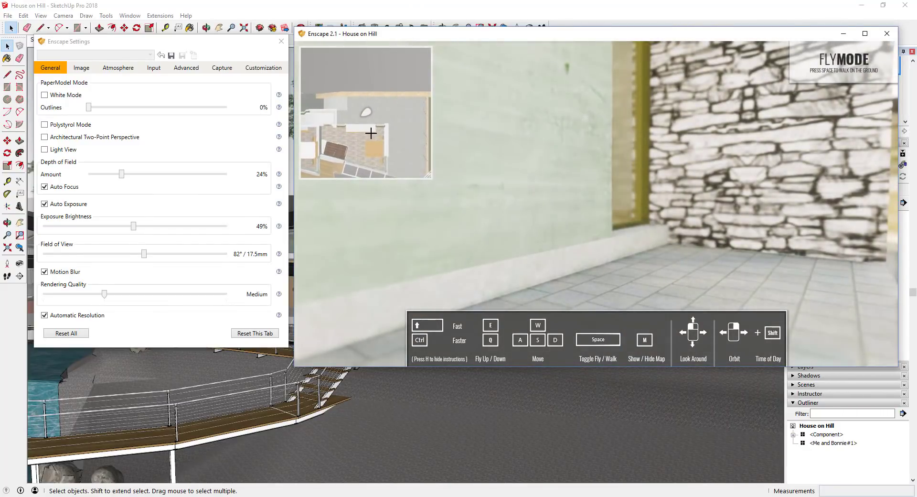
left_click(326, 128)
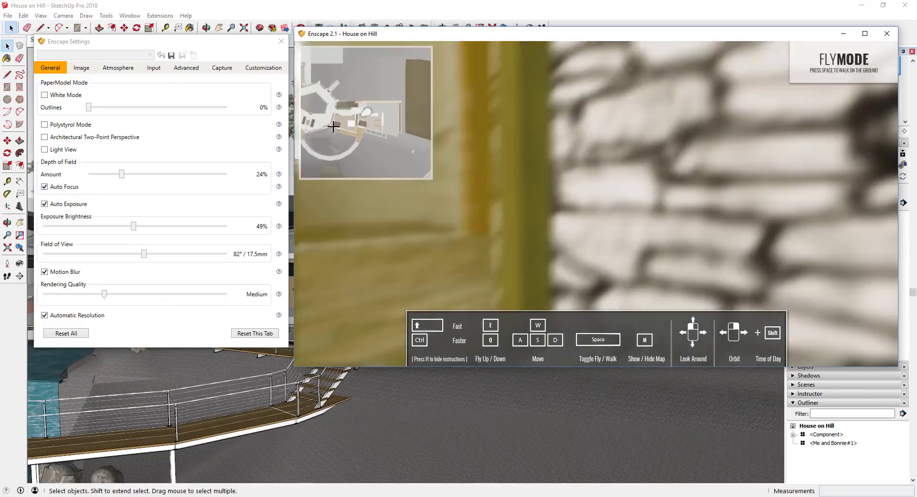
key("w")
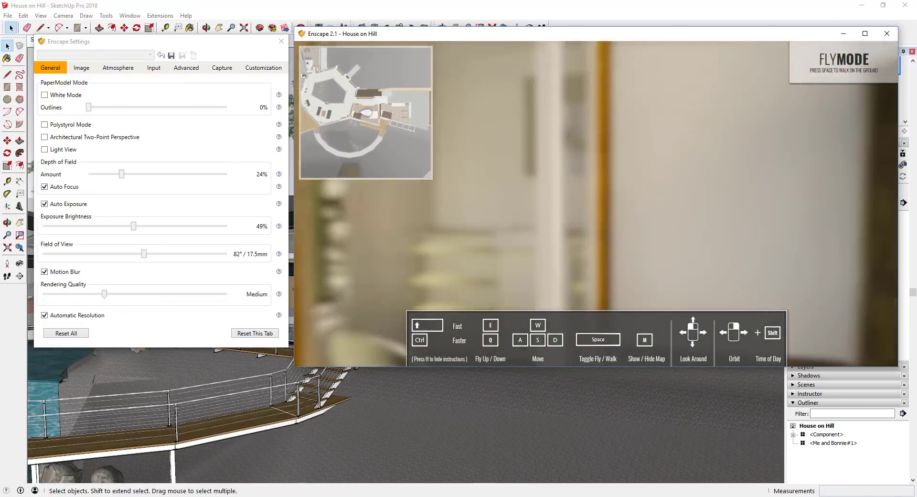
key("w")
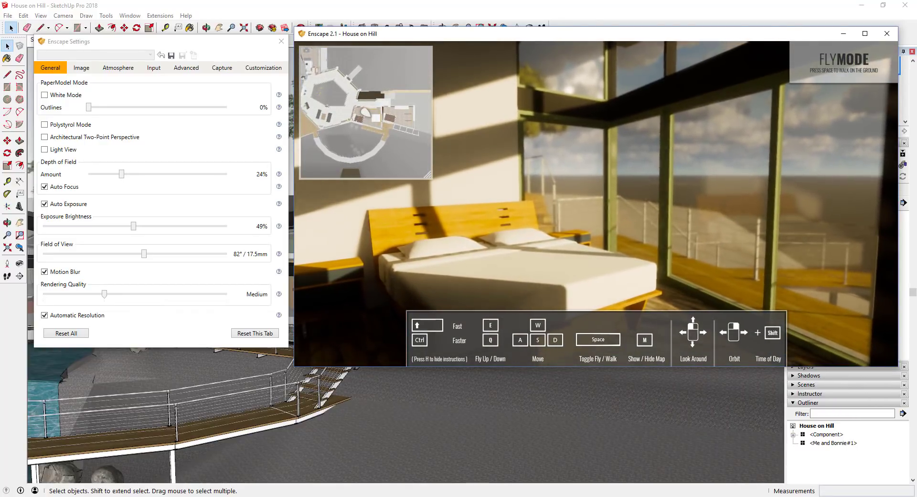
Fly out of the bedroom, hide the overview map, and view the house, deck and sloping ground from outside.
key("w")
left_click_drag(484, 182, 389, 186)
key("w")
key("s")
key("d")
key("m")
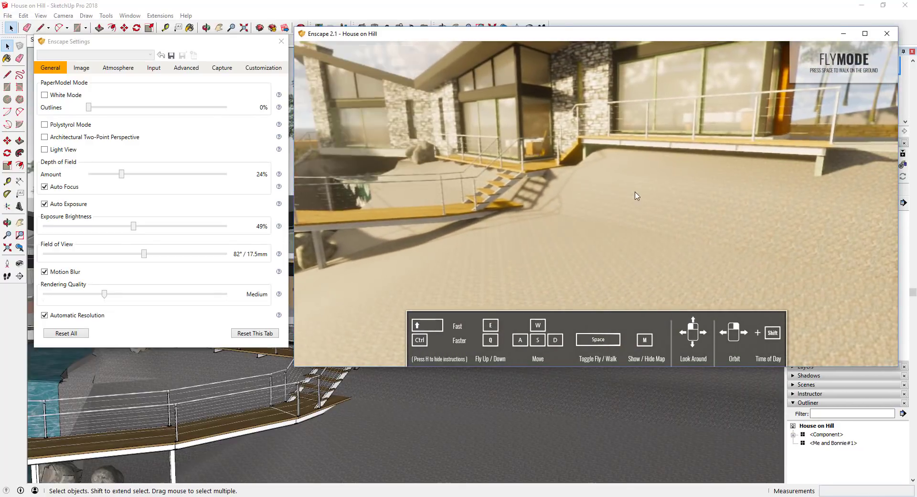
left_click_drag(605, 190, 610, 122)
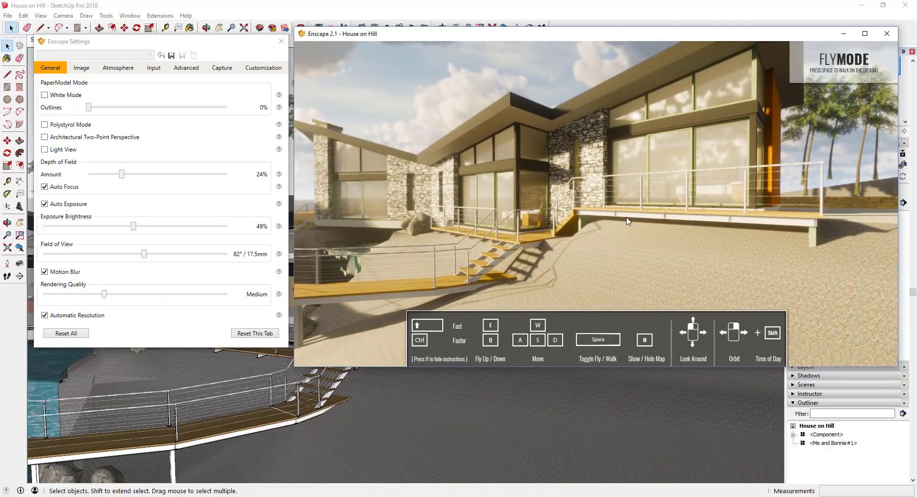
left_click_drag(620, 217, 623, 229)
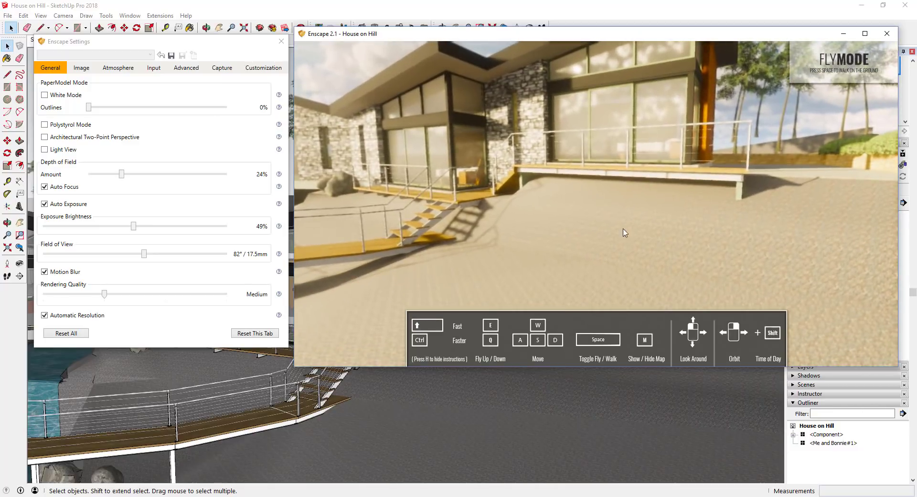
key("s")
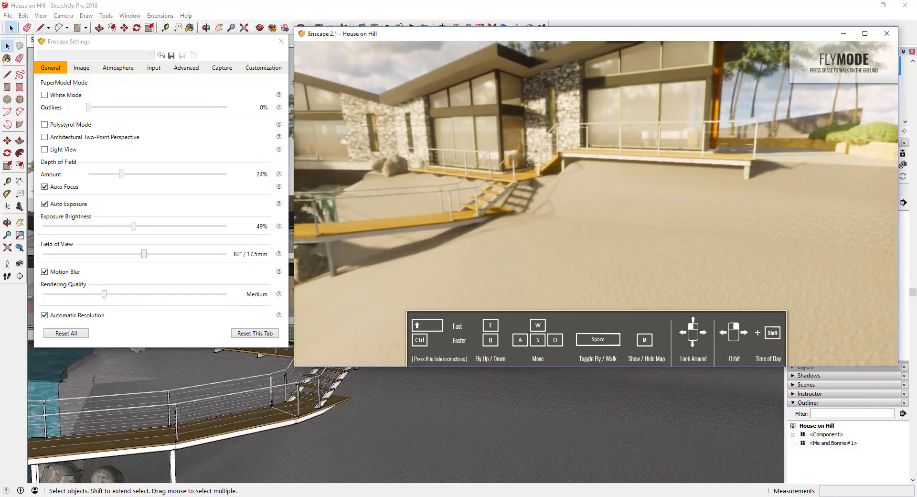
Move the live render off the model, open the house component for editing, and select the ground surface below the deck.
left_click_drag(201, 47, 196, 122)
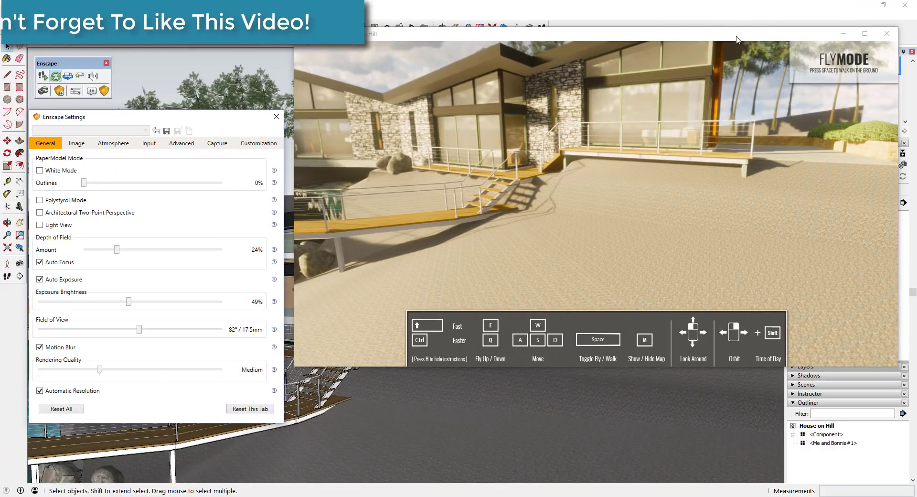
mouse_move(754, 36)
left_mouse_down()
mouse_move(635, 45)
mouse_move(916, 122)
left_mouse_up()
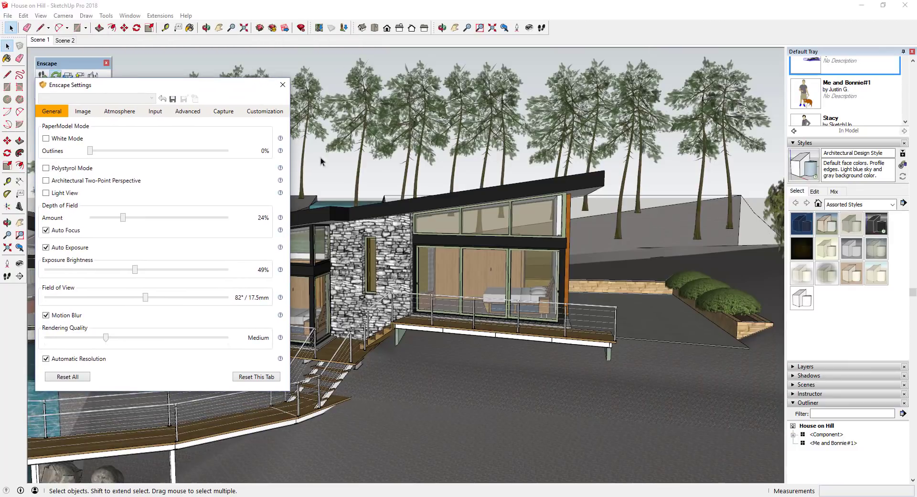
left_click(505, 406)
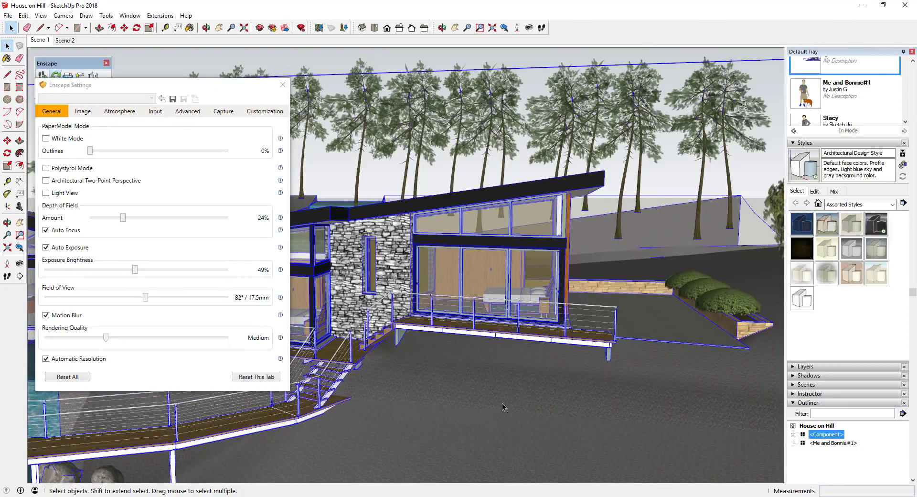
double_click(502, 402)
middle_click_drag(502, 402, 629, 361)
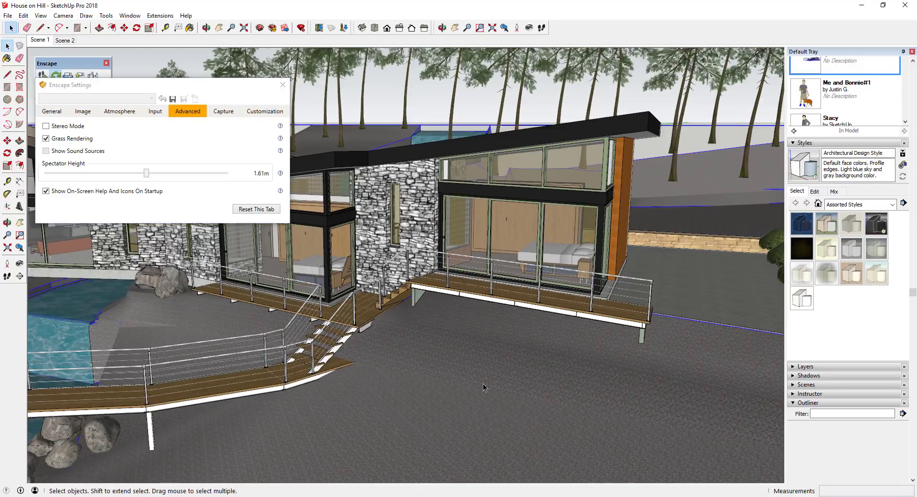
double_click(483, 383)
left_click(515, 354)
middle_click_drag(515, 354, 518, 282)
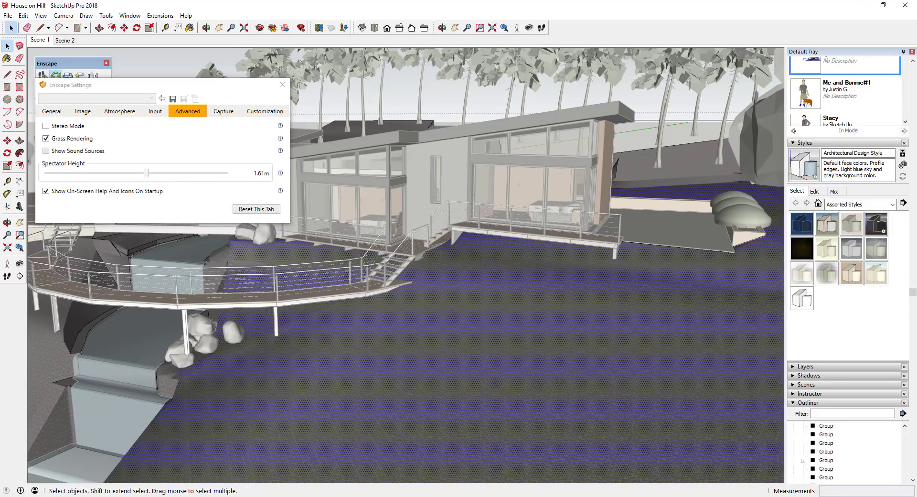
Bring the live render over the model and paint the selected ground surface with the dark green grass material from the Landscaping collection.
mouse_move(916, 52)
left_mouse_down()
mouse_move(582, 53)
mouse_move(502, 30)
mouse_move(496, 20)
mouse_move(524, 39)
mouse_move(438, 25)
left_mouse_up()
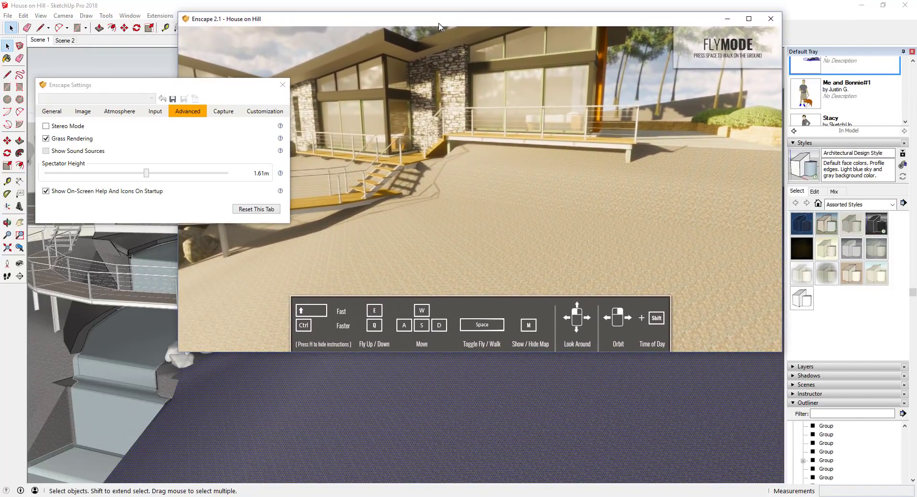
left_click(856, 330)
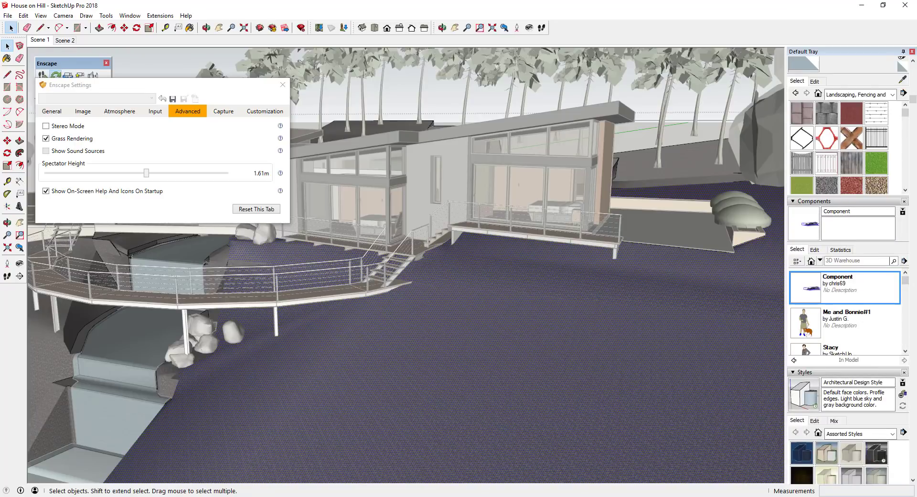
left_click(550, 473)
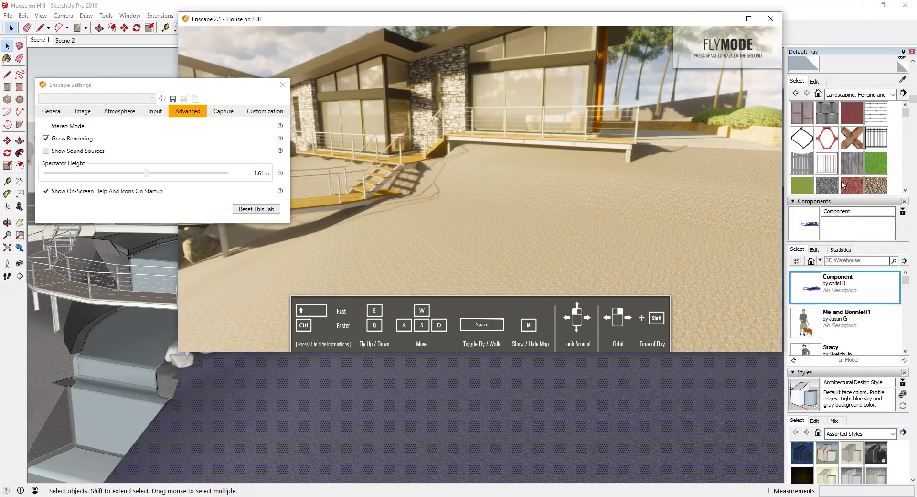
left_click(878, 167)
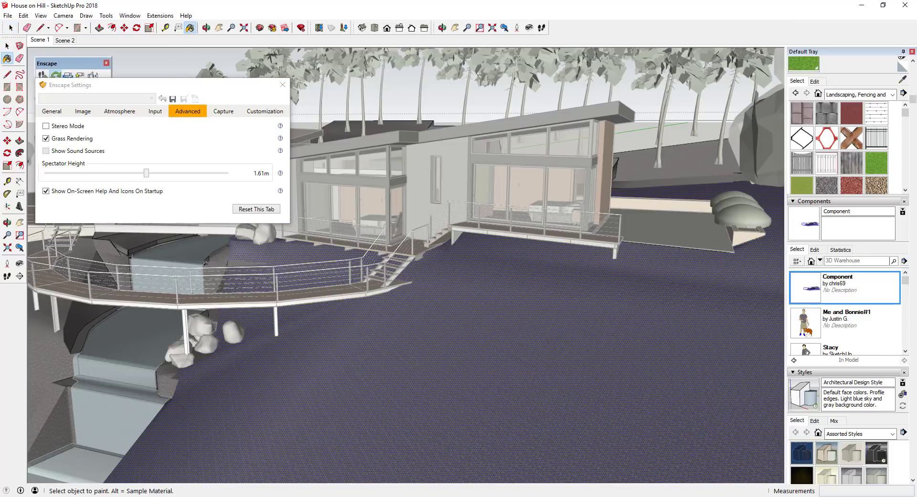
left_click(478, 382)
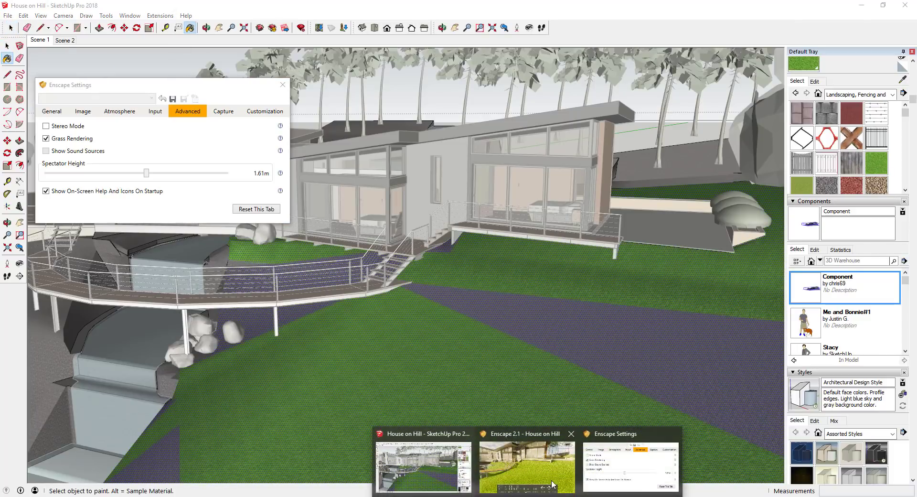
Fly down to the slope in the live render to examine the grass blades below the deck, and check the grass material's name.
left_click(538, 465)
left_click_drag(480, 205, 387, 163)
key("w")
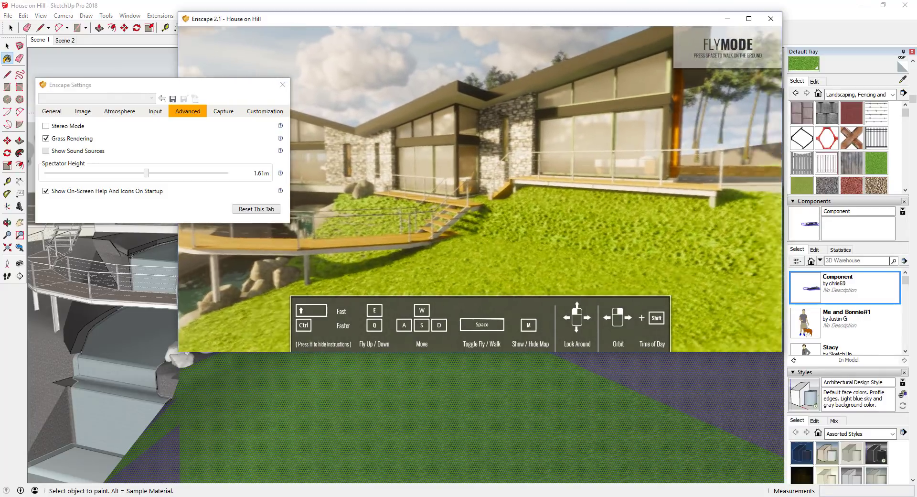
key("w")
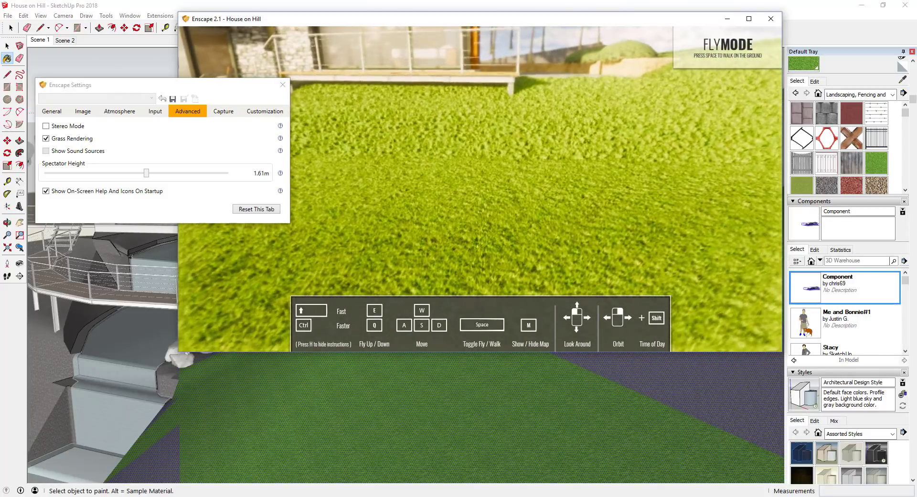
left_click_drag(480, 189, 334, 146)
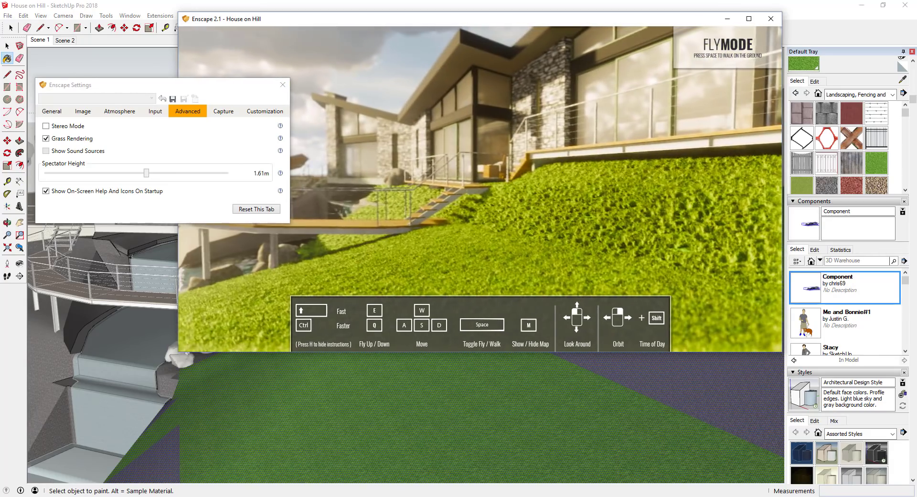
key("w")
key("w")
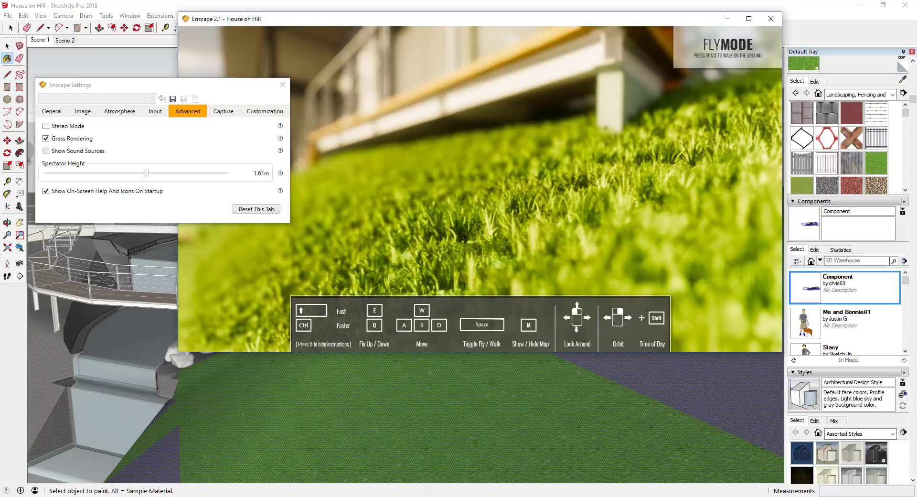
left_click_drag(716, 234, 632, 245)
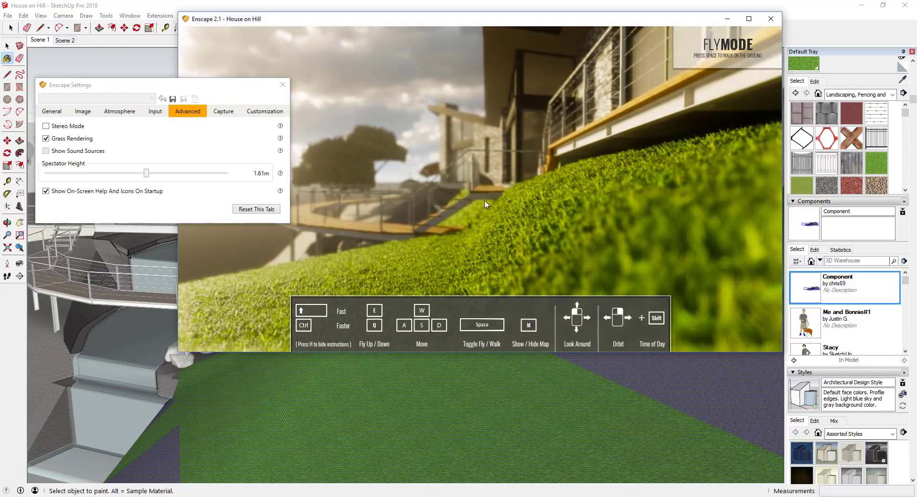
left_click_drag(472, 242, 465, 223)
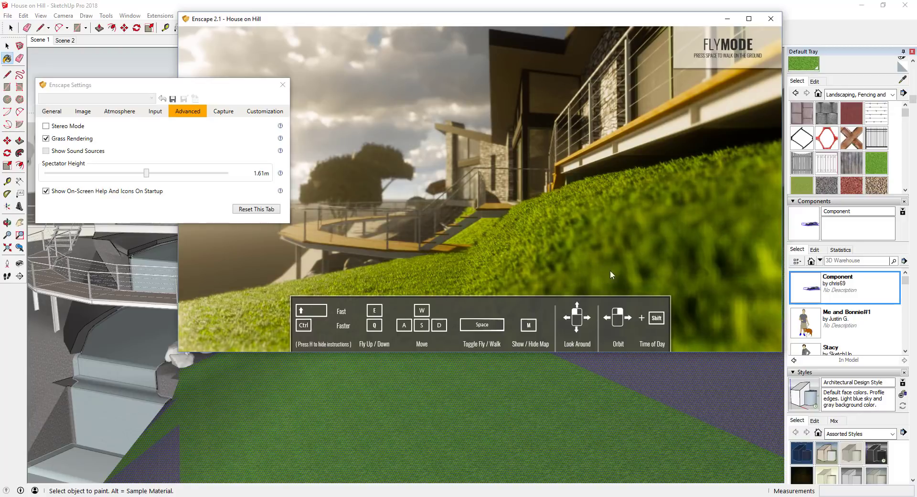
scroll(882, 117, "up", 1)
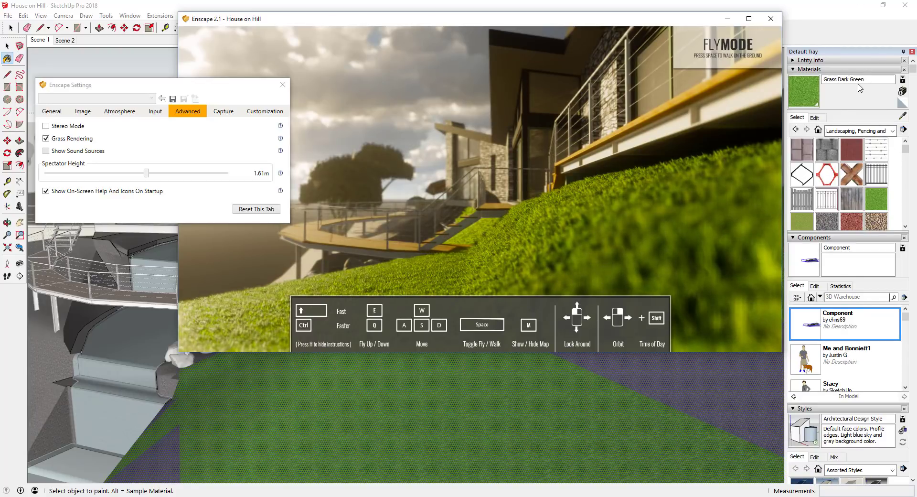
Reposition the live render and fly from the house and deck down to the stepped water channel beside the rocks.
left_click_drag(511, 246, 534, 249)
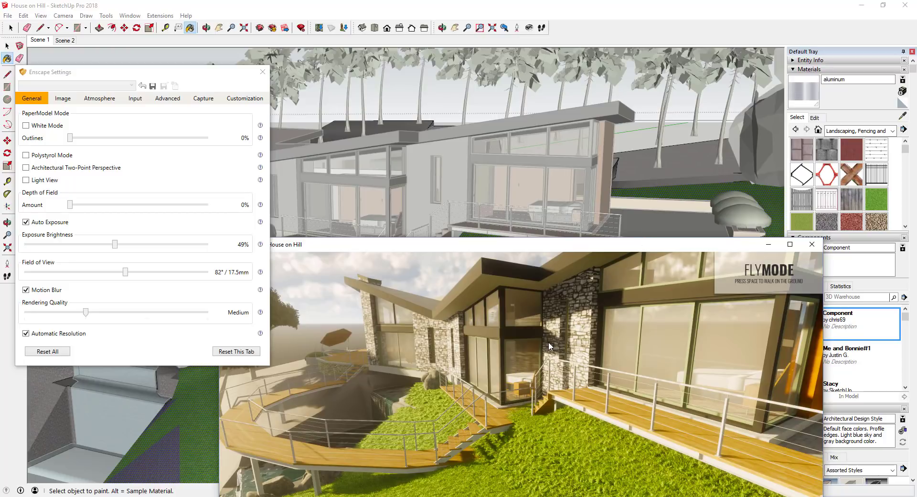
key("w")
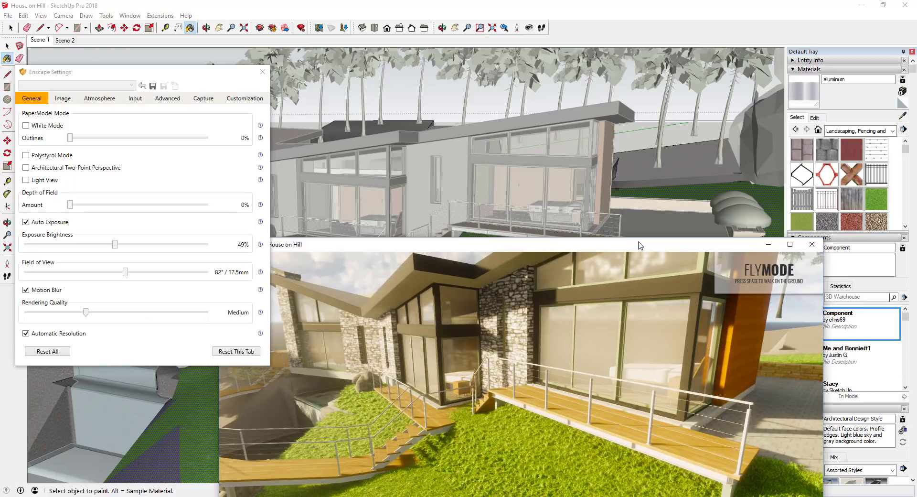
left_click_drag(643, 245, 669, 233)
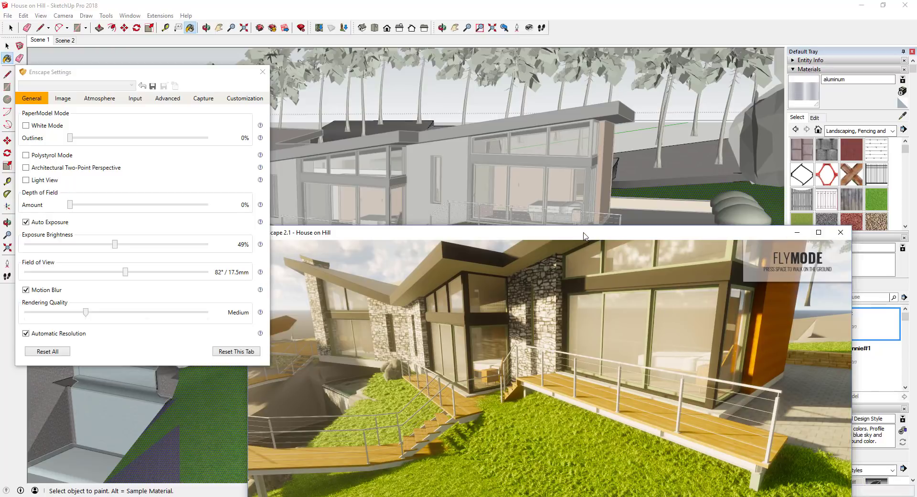
left_click_drag(542, 387, 568, 291)
key("w")
key("w")
key("w")
key("w")
key("s")
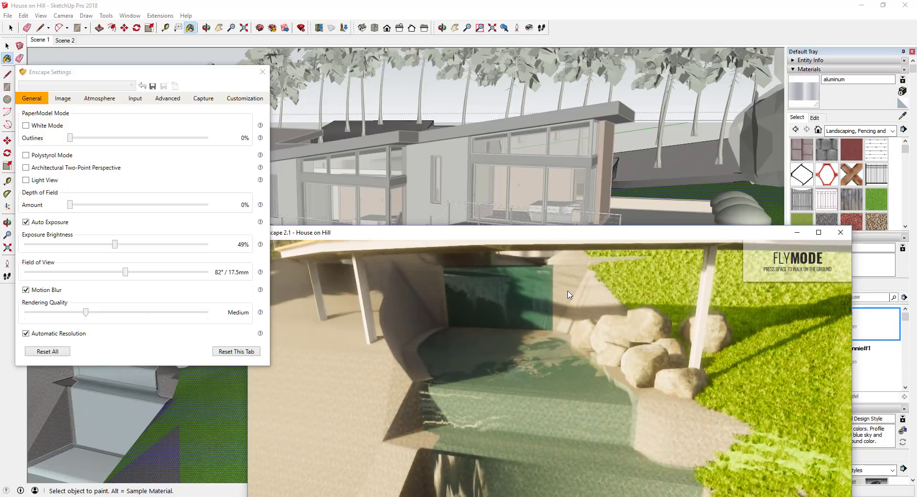
Raise and enlarge the live render, and fly back from the water to view the house facade, curved walkway and grassy slope.
left_click_drag(602, 148, 615, 62)
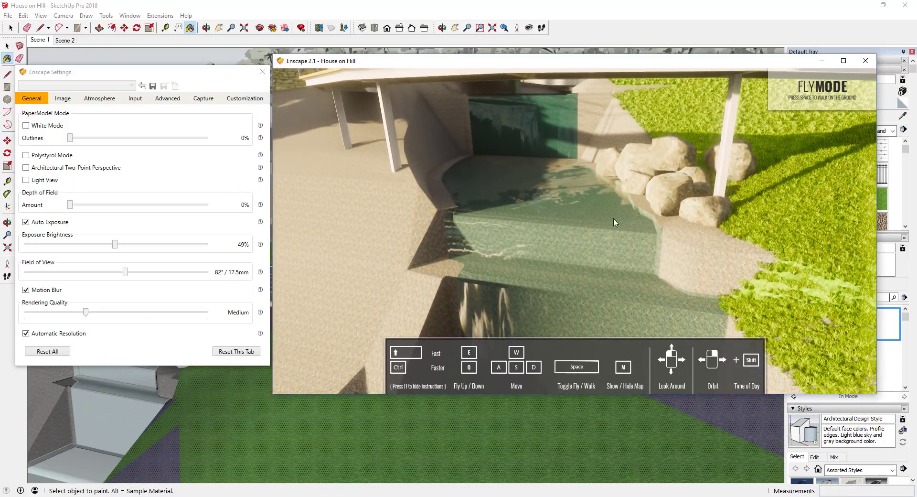
left_click_drag(658, 394, 660, 462)
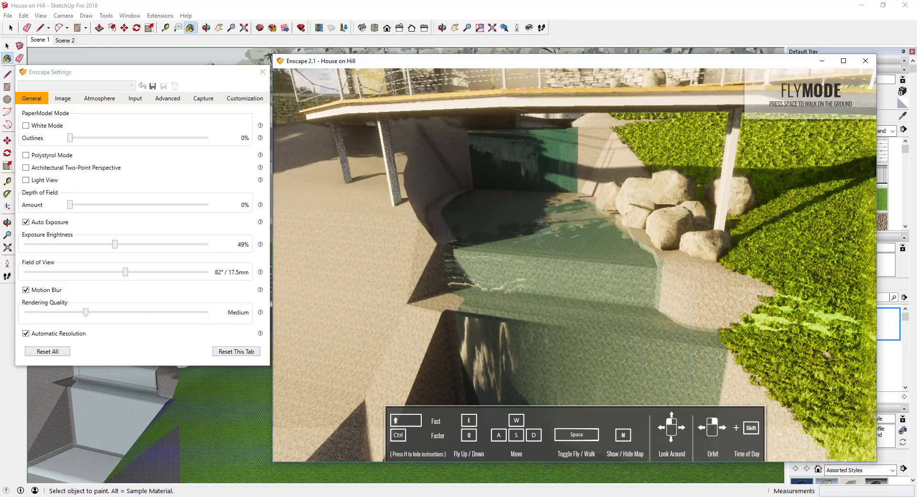
left_click_drag(826, 354, 867, 273)
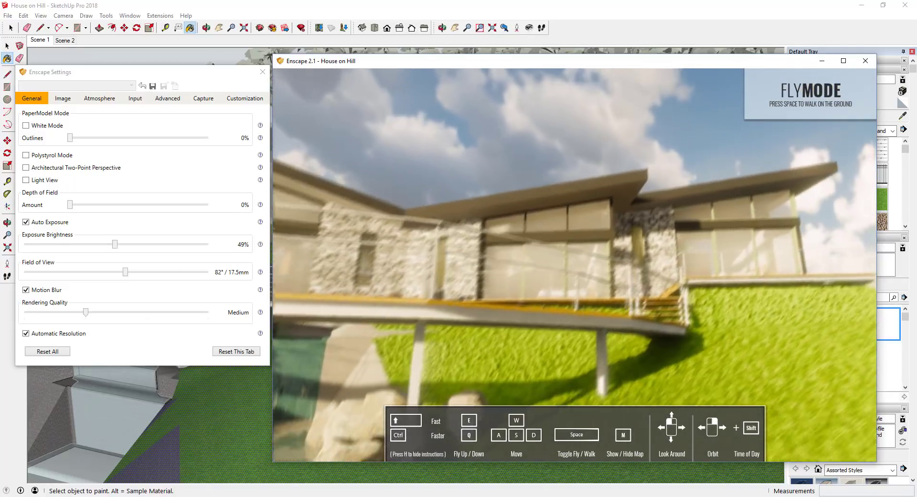
left_click_drag(575, 265, 482, 284)
key("w")
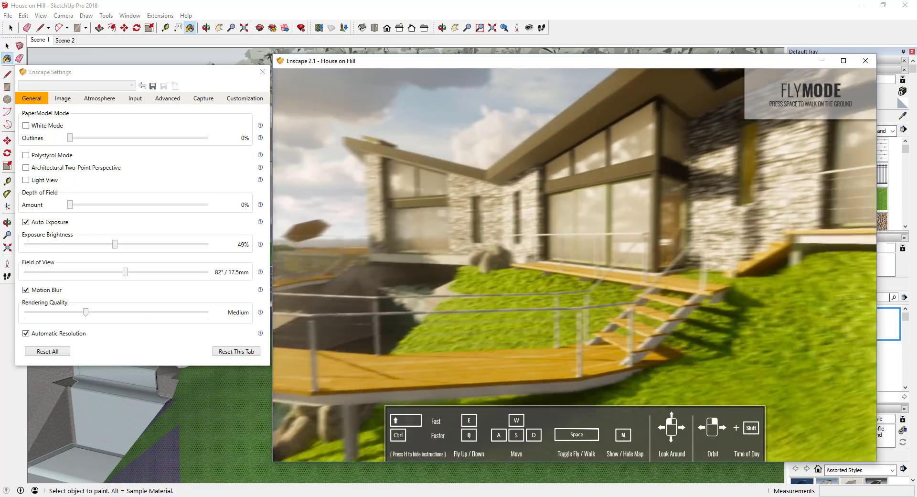
key("s")
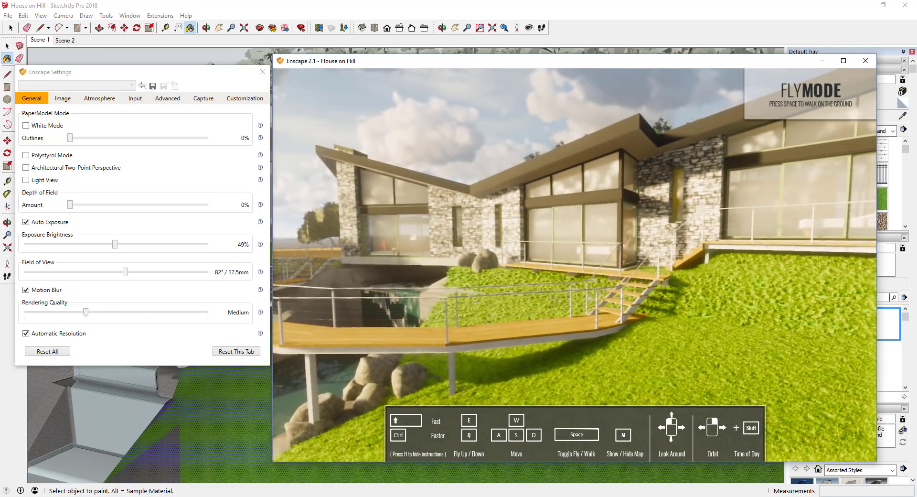
left_click_drag(575, 265, 659, 252)
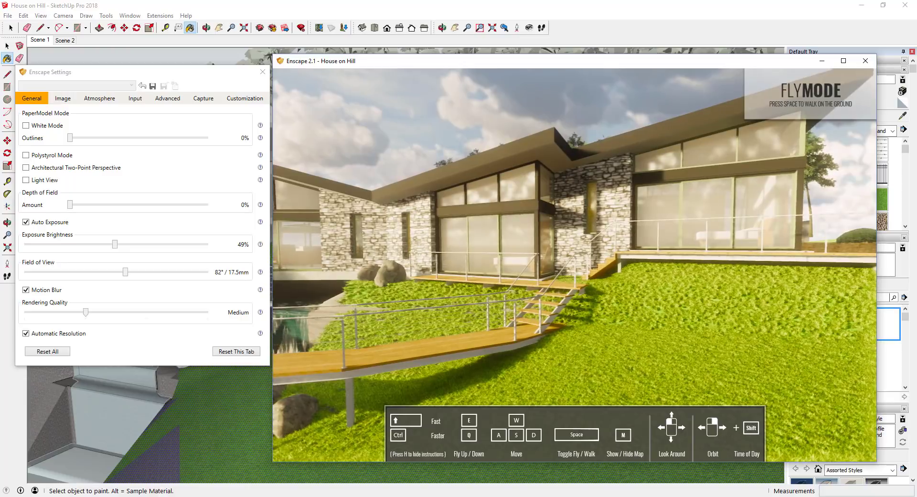
mouse_move(471, 191)
left_mouse_down()
mouse_move(450, 187)
mouse_move(492, 228)
mouse_move(480, 201)
left_mouse_up()
key("d")
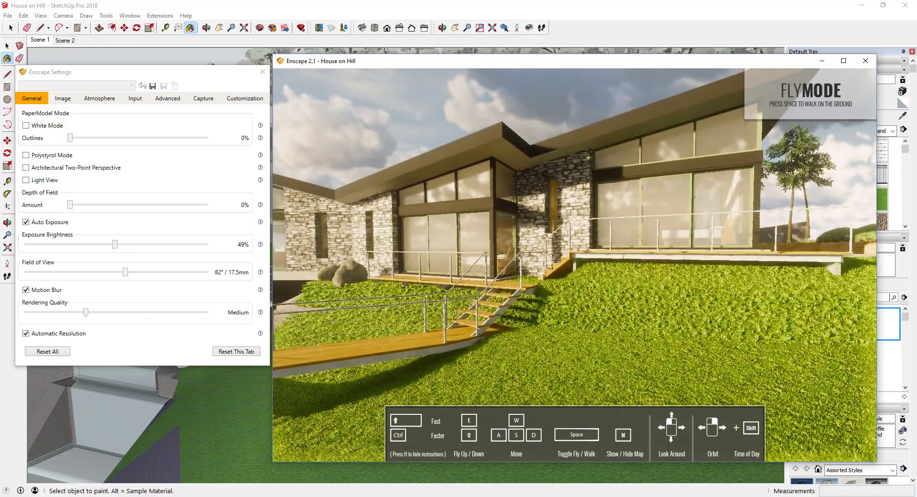
left_click_drag(626, 88, 588, 103)
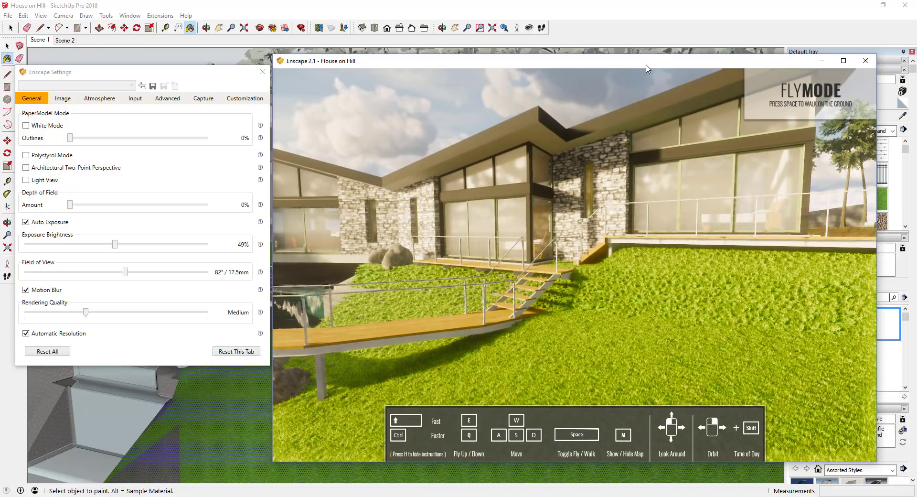
Shrink the live render, sample the dark window frame's material in the model, and rename it Color M08 - Aluminum Grass.
left_click_drag(642, 57, 635, 168)
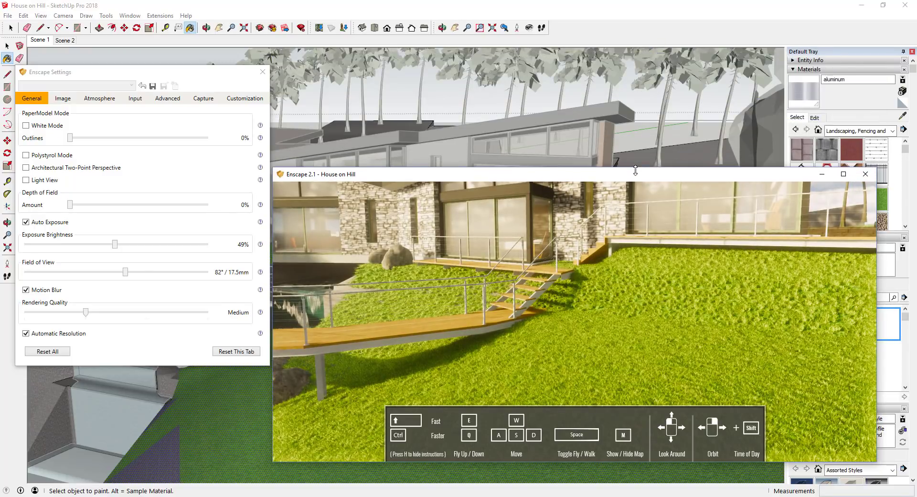
left_click(902, 116)
left_click(541, 121)
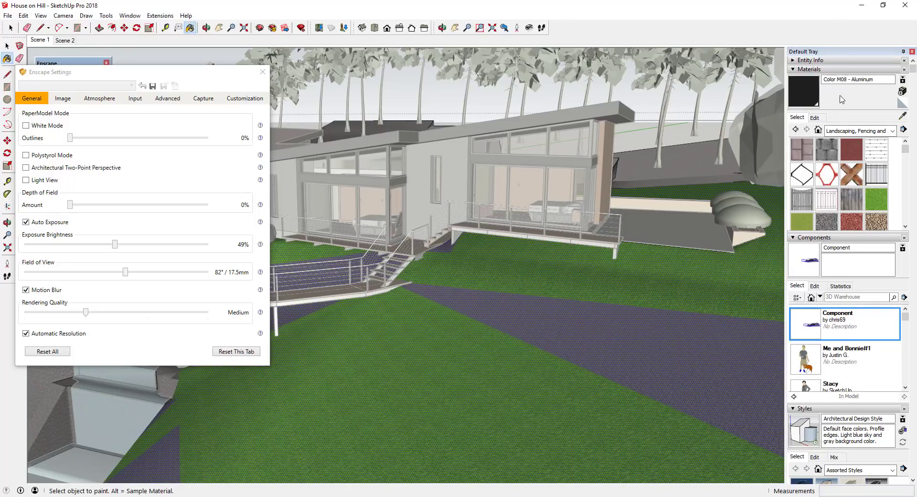
left_click(887, 79)
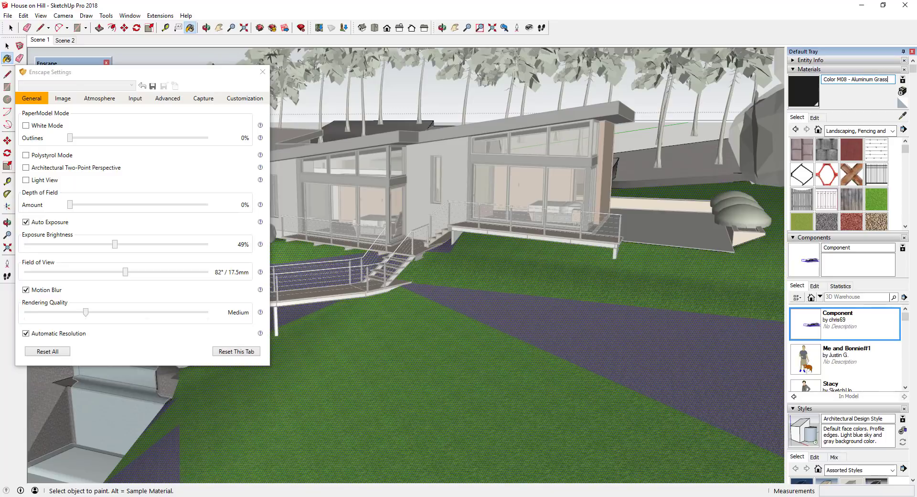
Return to the live render and fly toward the window frames to examine the grass effect on them, moving back out again.
mouse_move(530, 495)
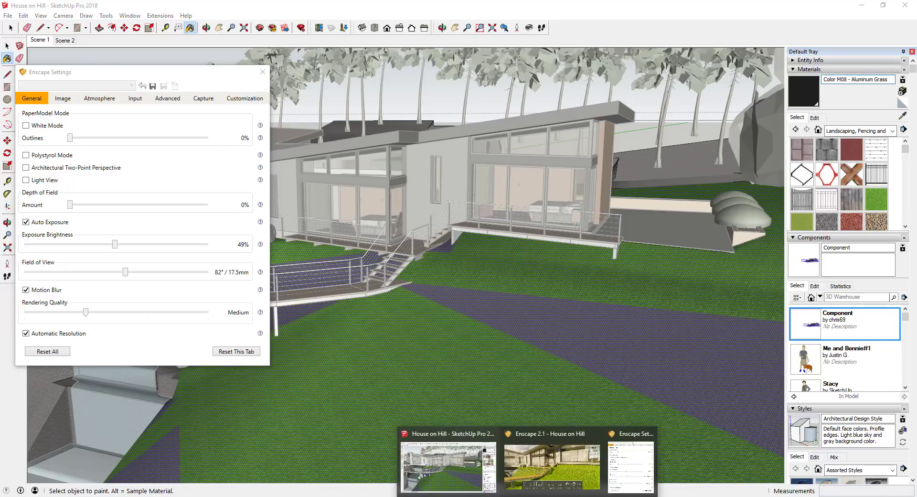
left_click(565, 468)
left_click_drag(529, 254, 675, 249)
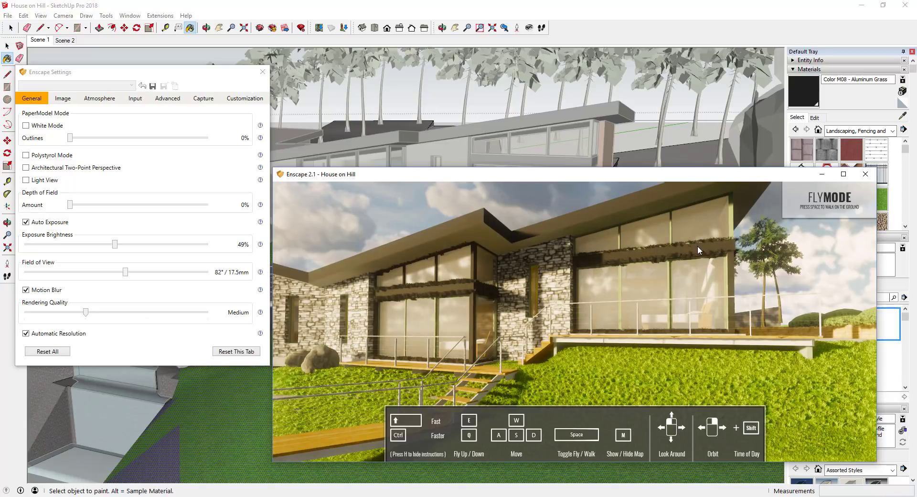
left_click_drag(526, 289, 344, 302)
key("w")
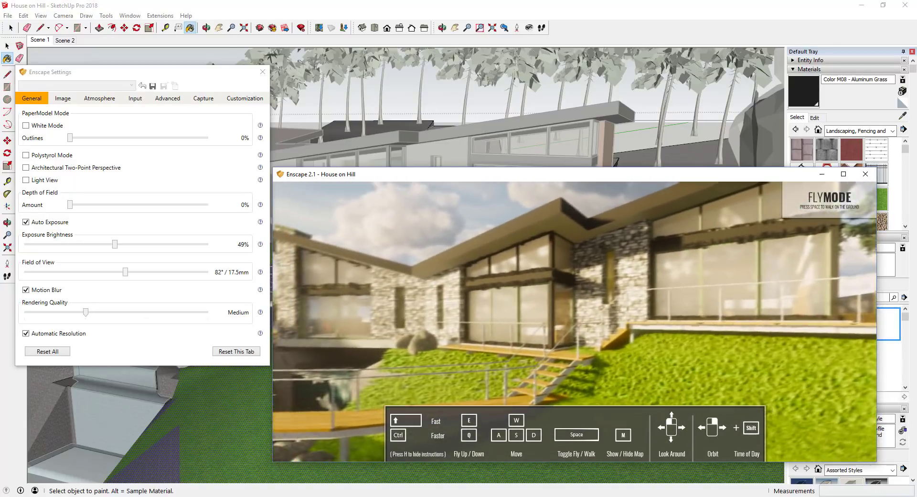
key("w")
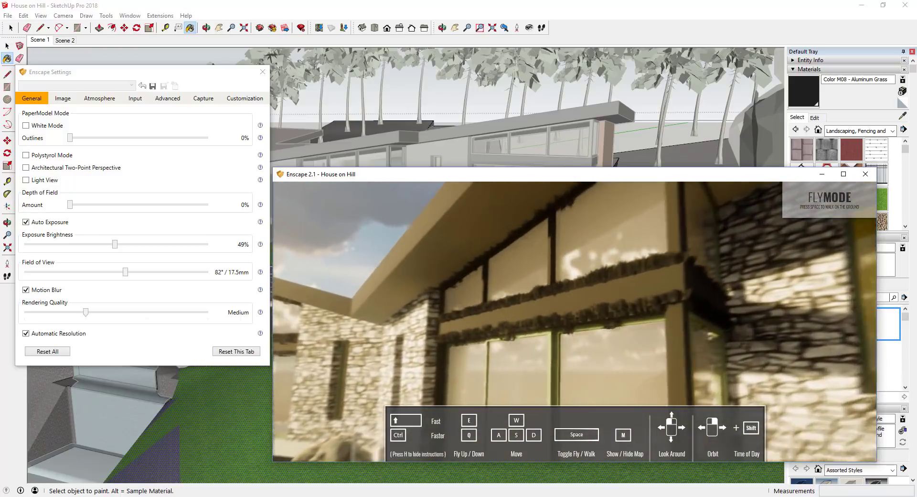
left_click_drag(551, 326, 631, 310)
key("s")
key("s")
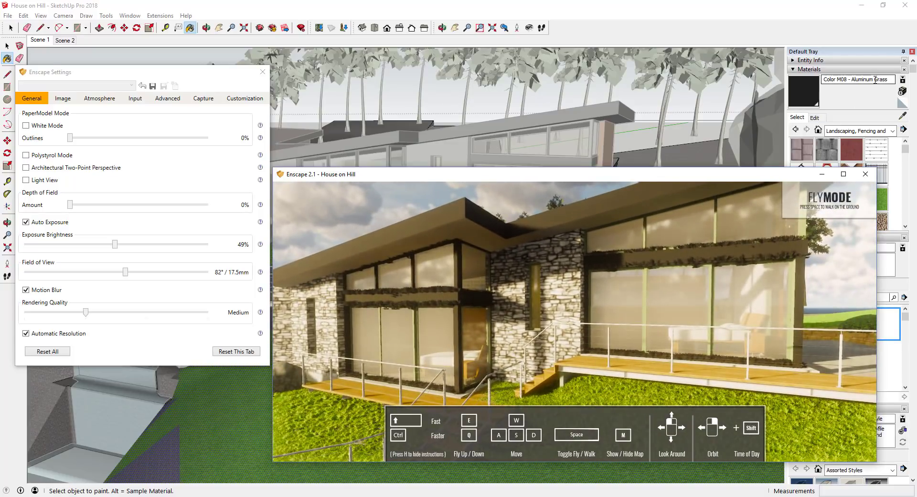
Remove the word Grass from the sampled aluminum material's name, and view the window frames in an enlarged live render.
double_click(879, 79)
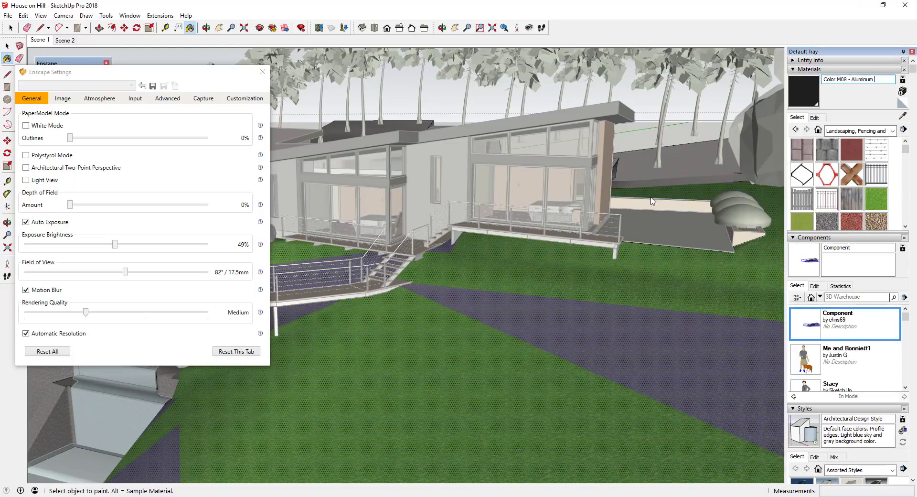
left_click(577, 454)
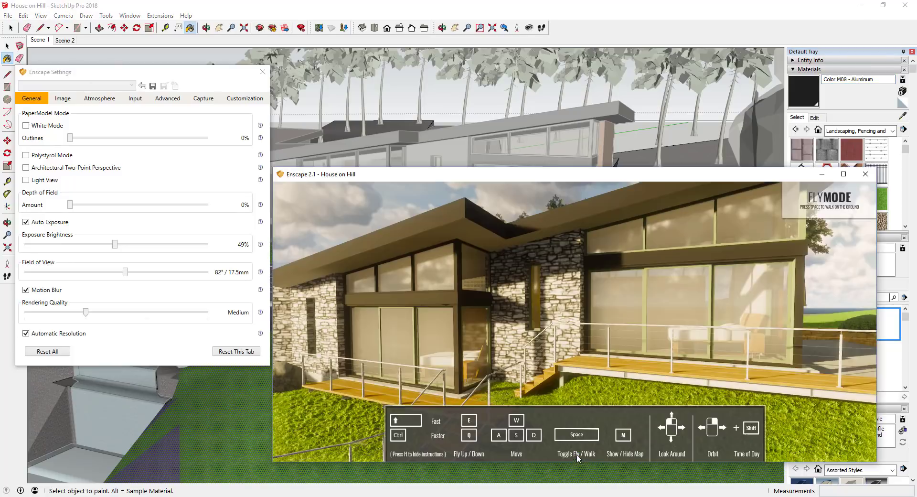
left_click_drag(572, 169, 571, 113)
left_click_drag(646, 287, 613, 275)
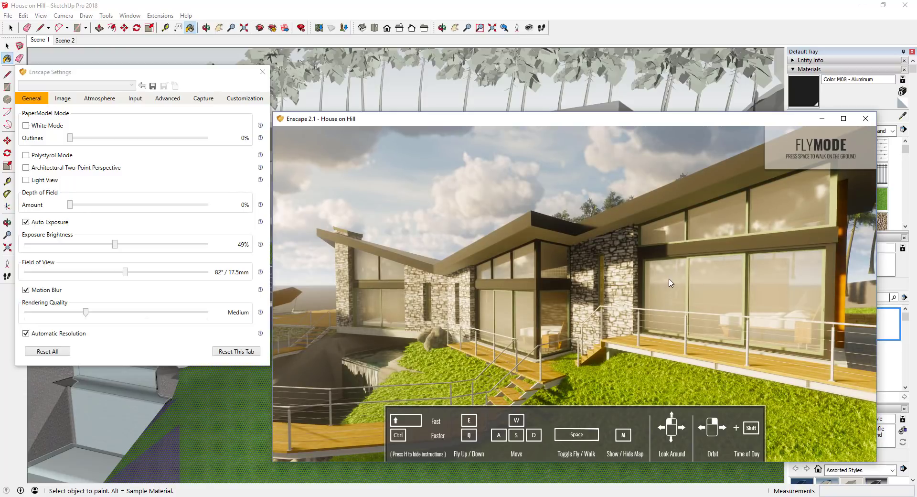
Turn on White Mode for the live render and switch off Grass Rendering.
middle_click_drag(671, 283, 656, 299)
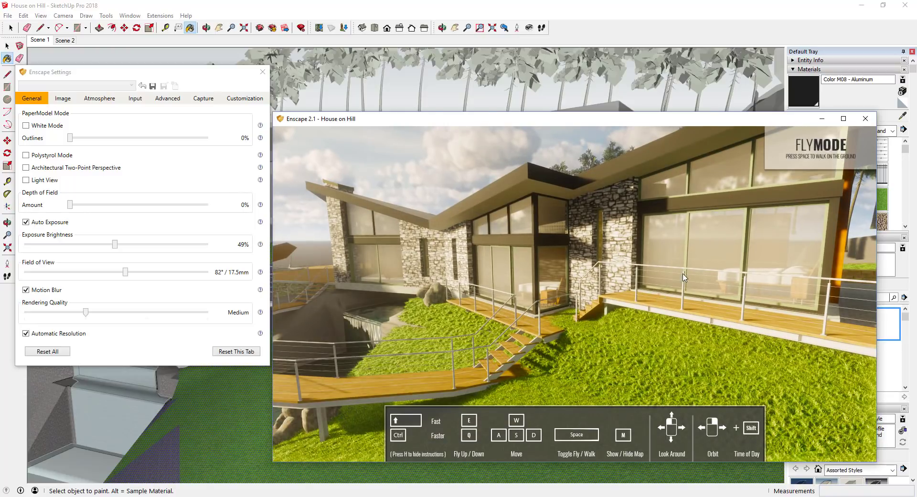
mouse_move(653, 286)
right_mouse_down()
mouse_move(673, 289)
mouse_move(616, 299)
mouse_move(671, 289)
right_mouse_up()
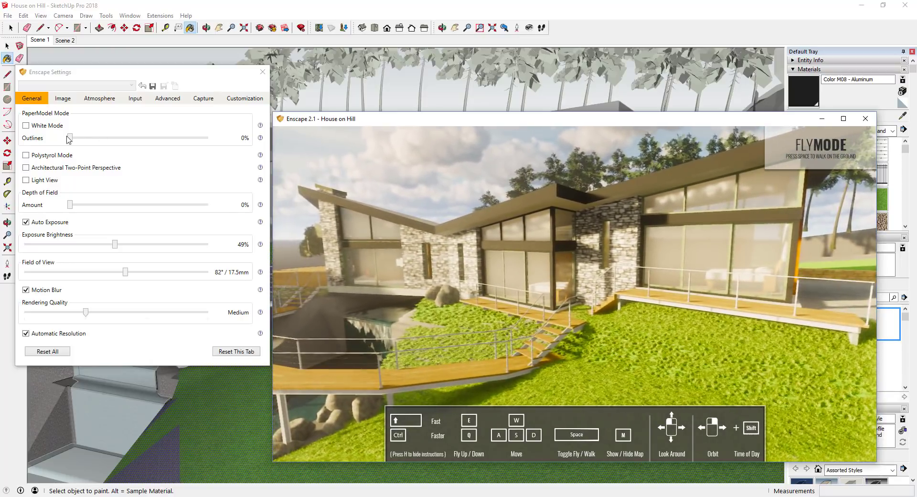
left_click(49, 124)
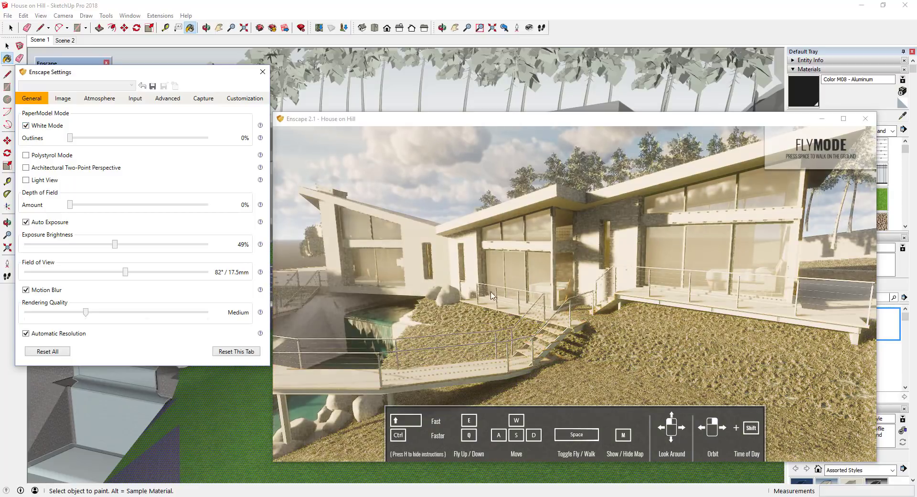
left_click(175, 100)
left_click(44, 127)
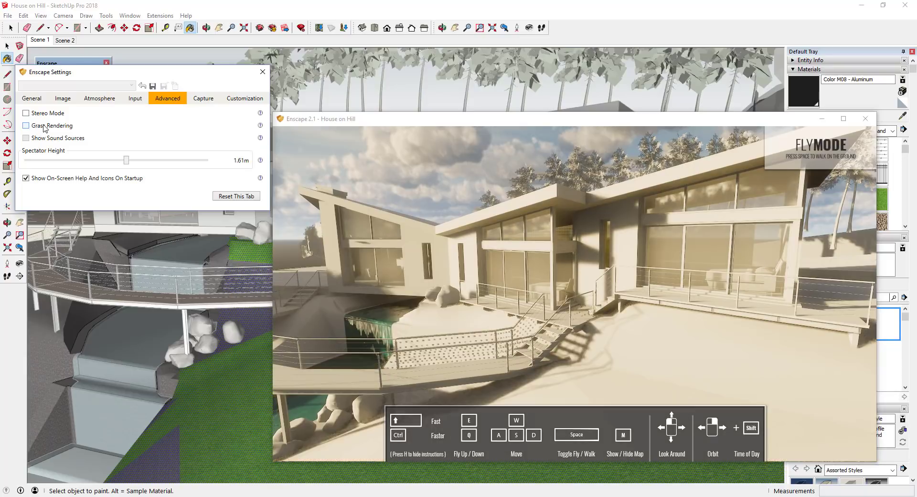
Back the live render away to show the whole facade, curved walkway and waterfall, and set the time of day to 13:53.
mouse_move(508, 311)
left_mouse_down()
mouse_move(588, 311)
mouse_move(496, 318)
left_mouse_up()
left_click(62, 98)
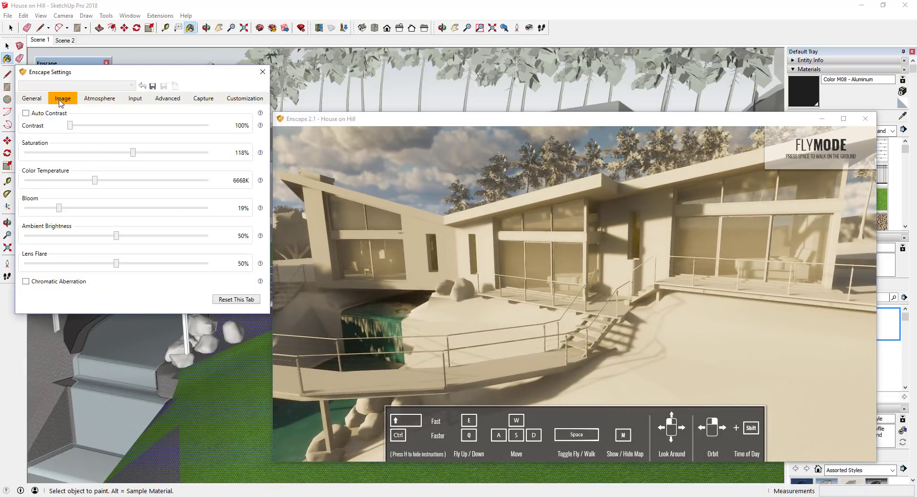
right_click_drag(673, 286, 645, 283)
key("s")
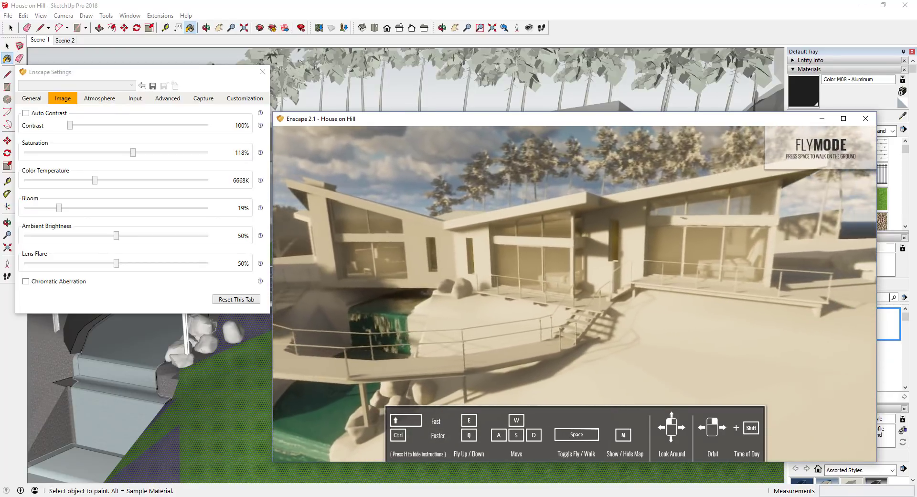
key("a")
mouse_move(693, 268)
left_mouse_down()
mouse_move(692, 289)
mouse_move(683, 275)
left_mouse_up()
right_click_drag(678, 279, 636, 279, "shift")
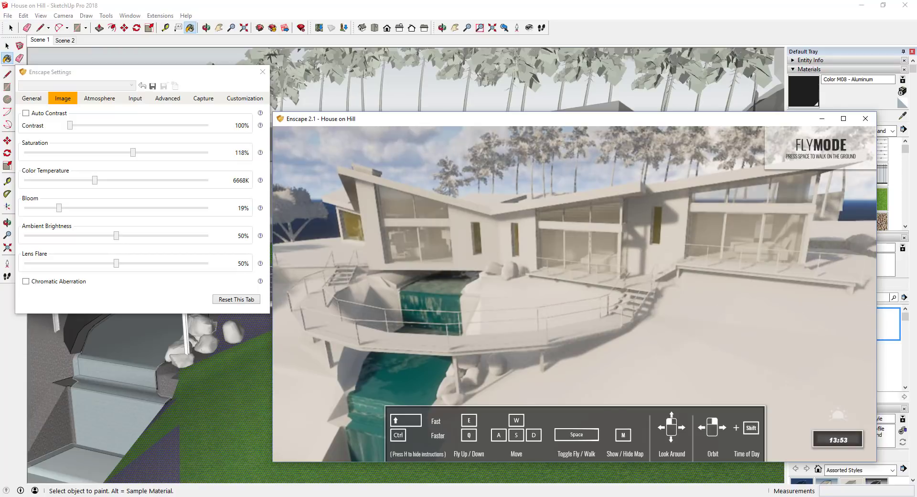
key("i")
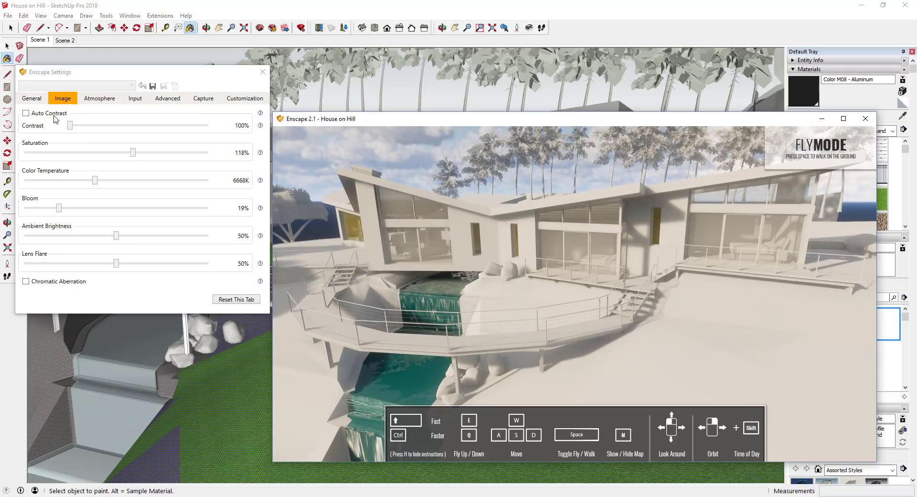
Set the white model's outlines to 39% and look around the outlined house.
left_click(31, 98)
left_click_drag(71, 142, 126, 148)
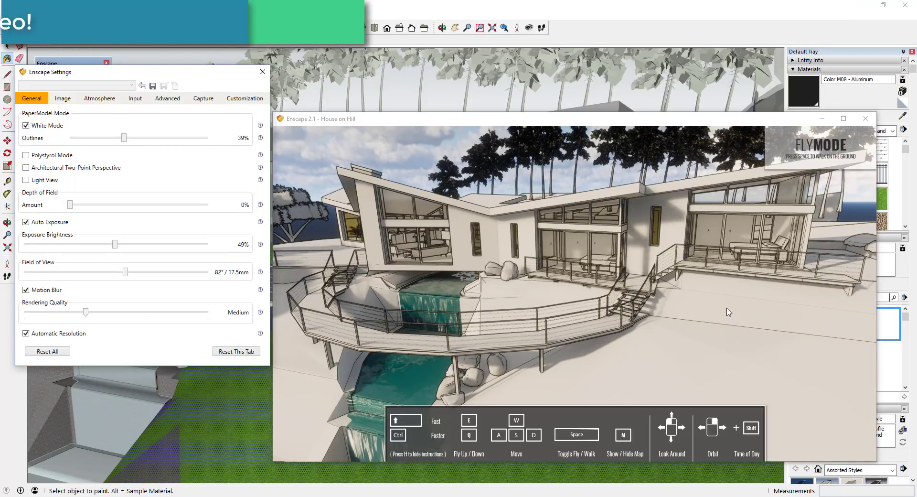
left_click_drag(726, 310, 746, 306)
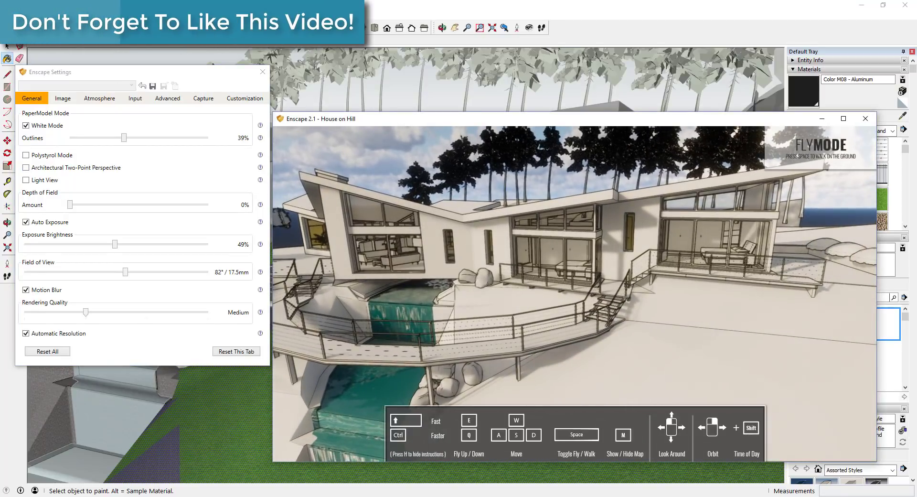
left_click_drag(682, 325, 645, 324)
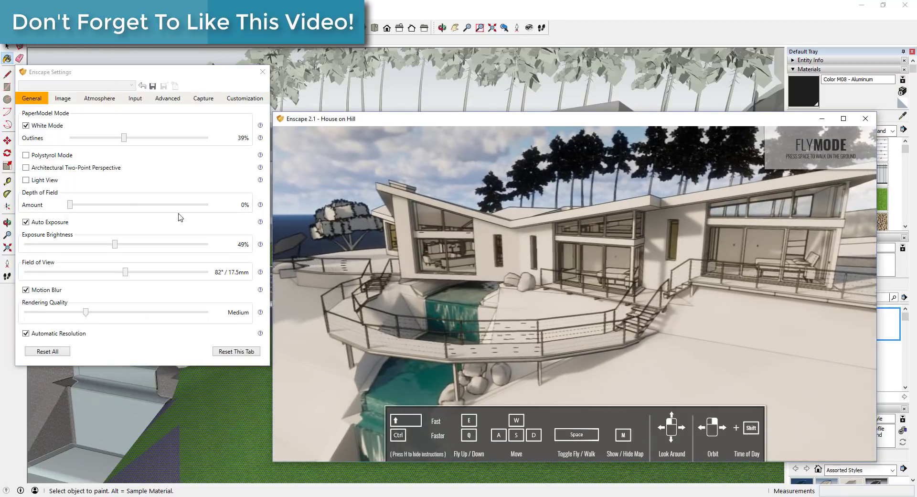
Toggle White Mode off and on again, and raise the outlines to 43%.
left_click(40, 126)
left_click(39, 127)
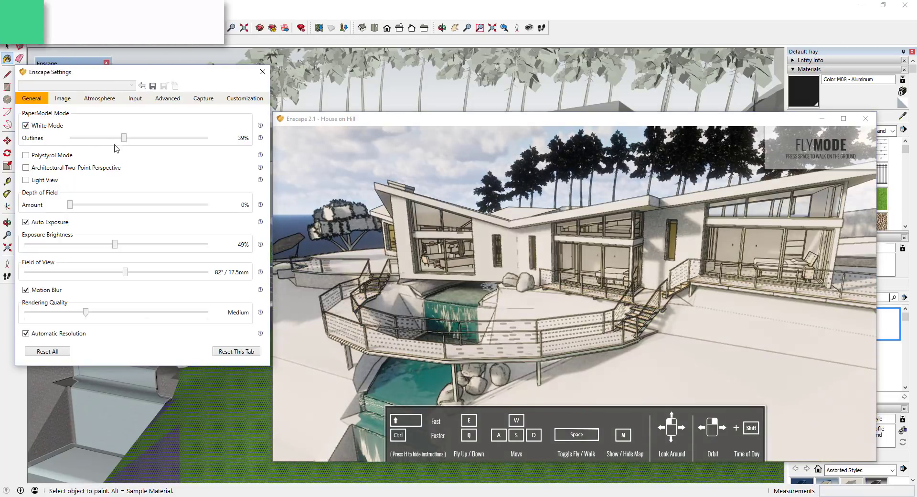
left_click_drag(124, 138, 128, 141)
left_click_drag(501, 286, 491, 334)
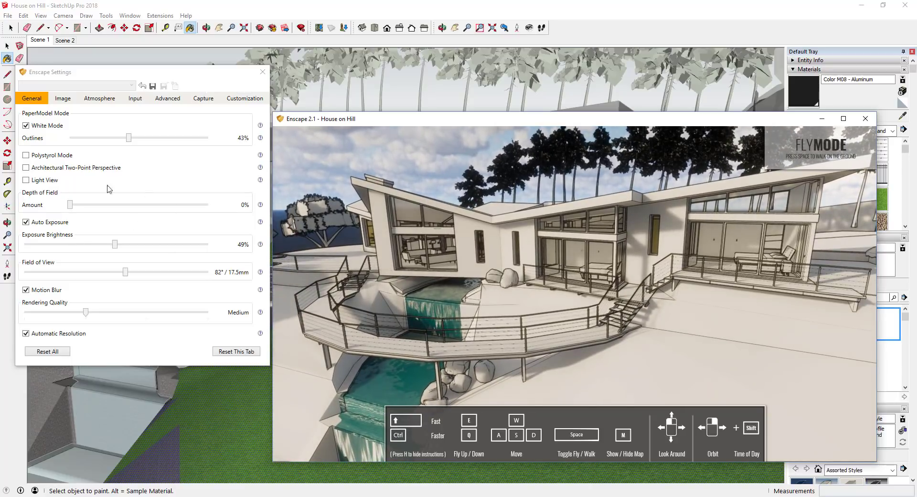
Turn off White Mode and set the outlines to 0% to bring back the plain coloured render.
left_click(93, 100)
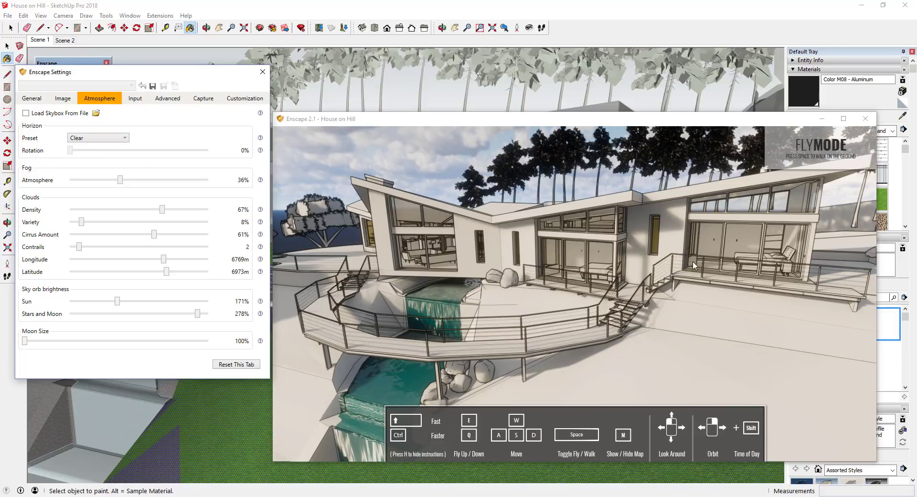
left_click(88, 143)
left_click(89, 144)
left_click(62, 98)
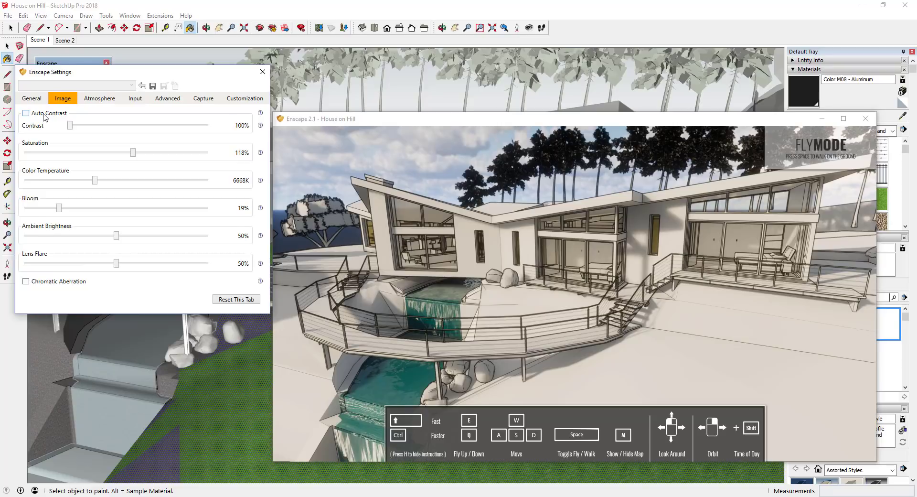
left_click(32, 98)
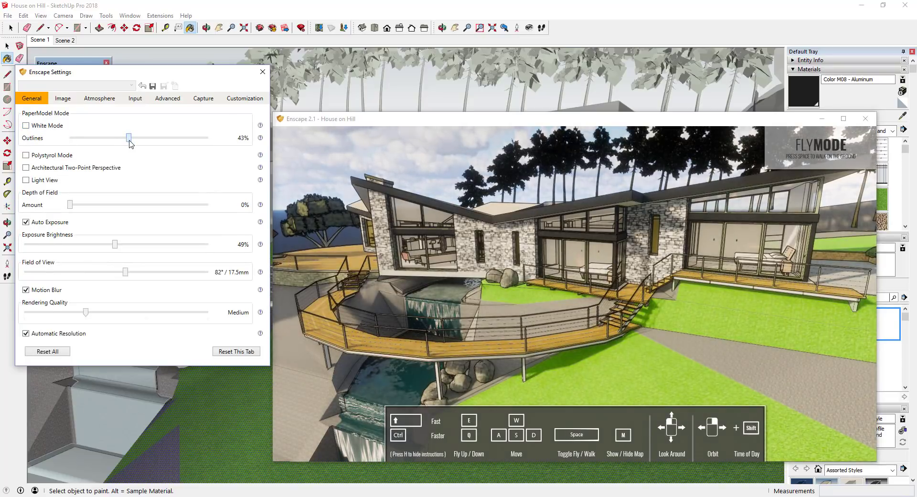
left_click_drag(129, 142, 61, 142)
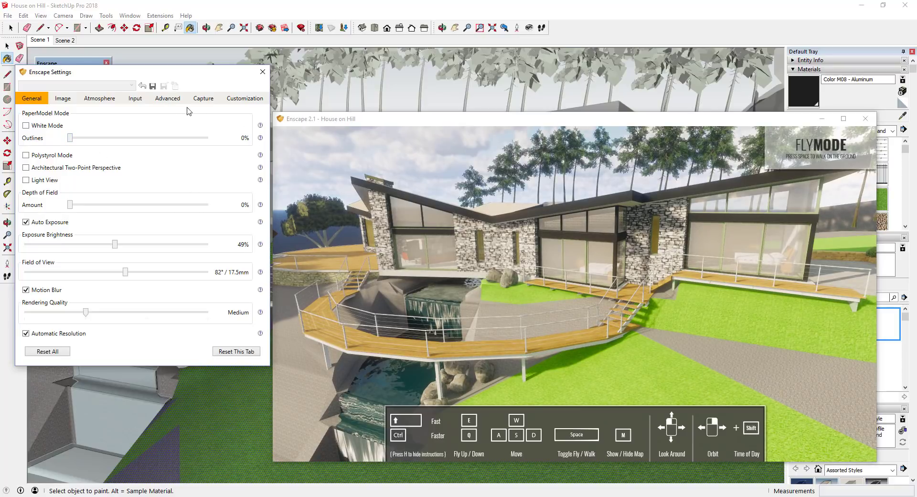
Set the horizon preset to Forest with a rotation of 64%.
left_click(174, 101)
left_click(135, 99)
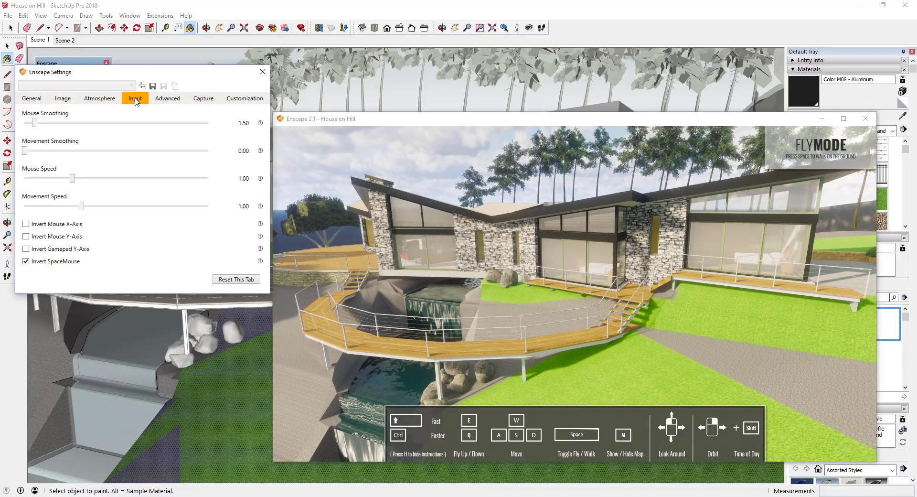
left_click(92, 99)
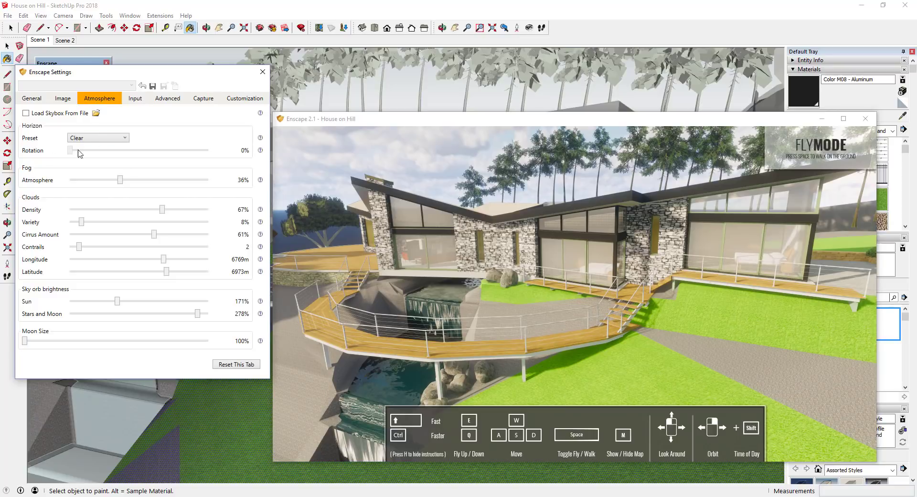
left_click(91, 139)
left_click(95, 154)
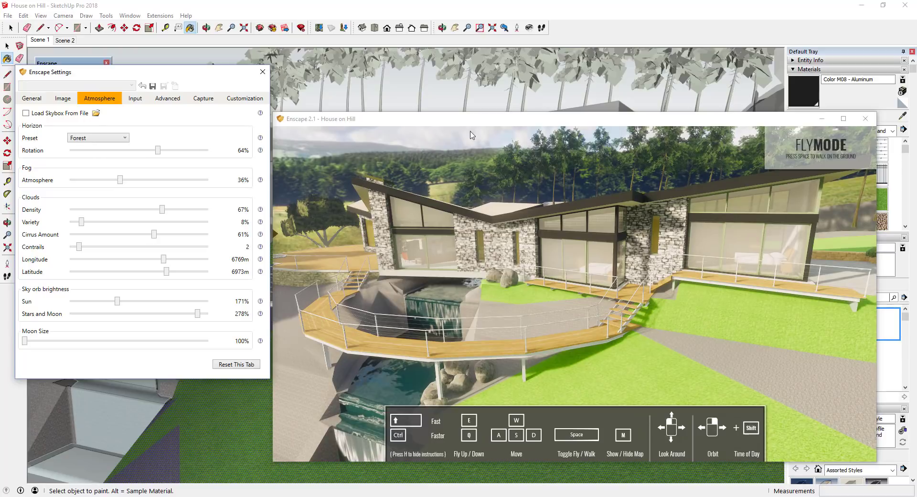
Fly lower and closer to the house to view the forest backdrop, and set the horizon rotation to 71%.
middle_click_drag(571, 315, 576, 304)
left_click_drag(575, 304, 594, 318)
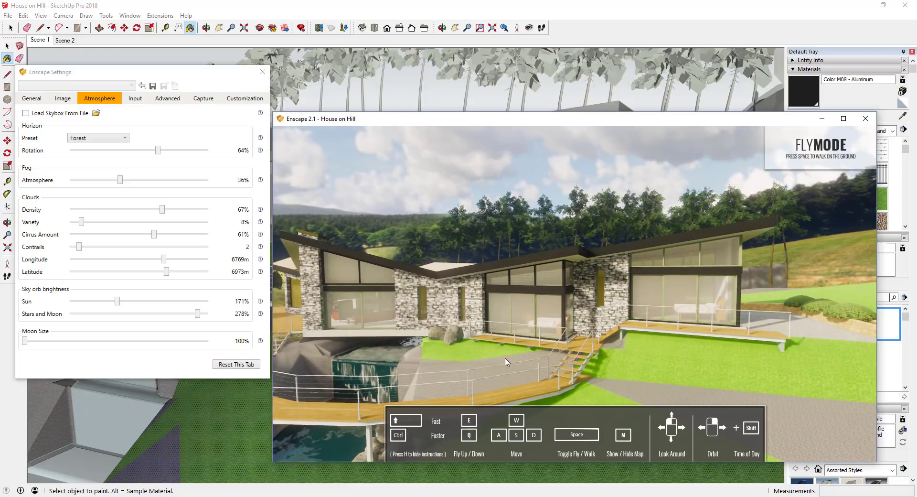
scroll(554, 392, "up", 2)
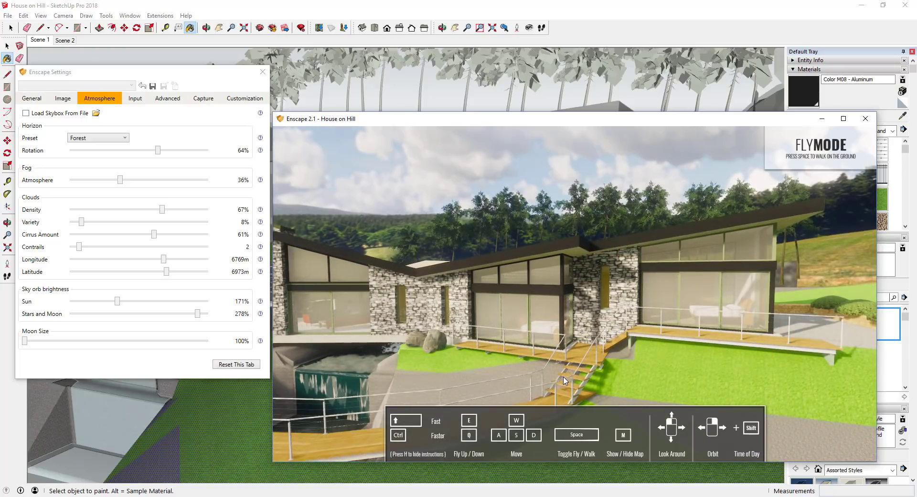
middle_click_drag(563, 378, 616, 229)
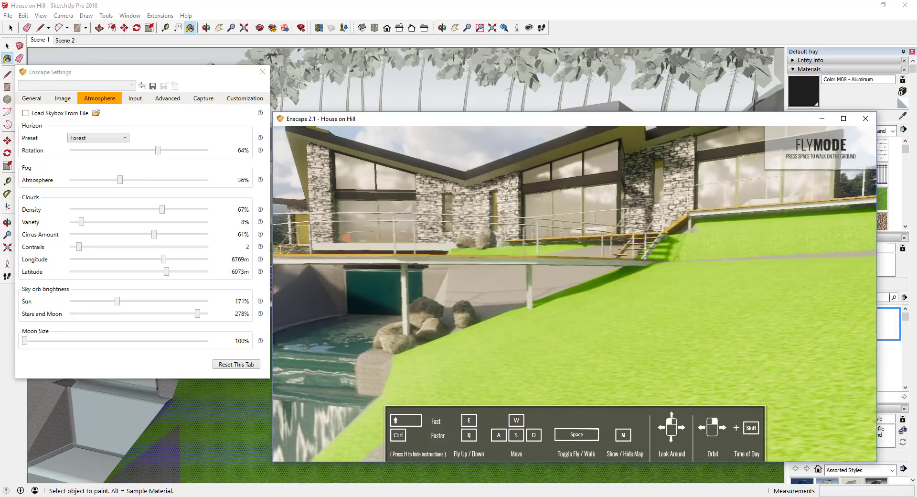
key("e")
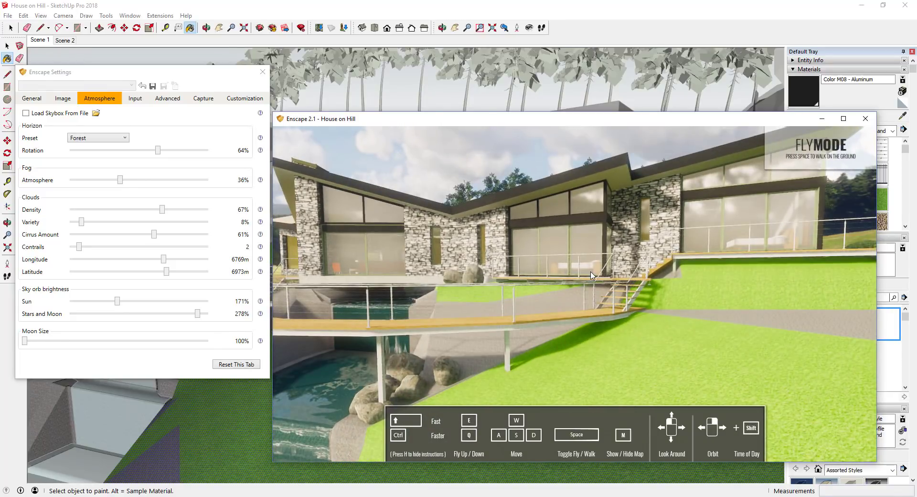
left_click_drag(591, 272, 633, 224)
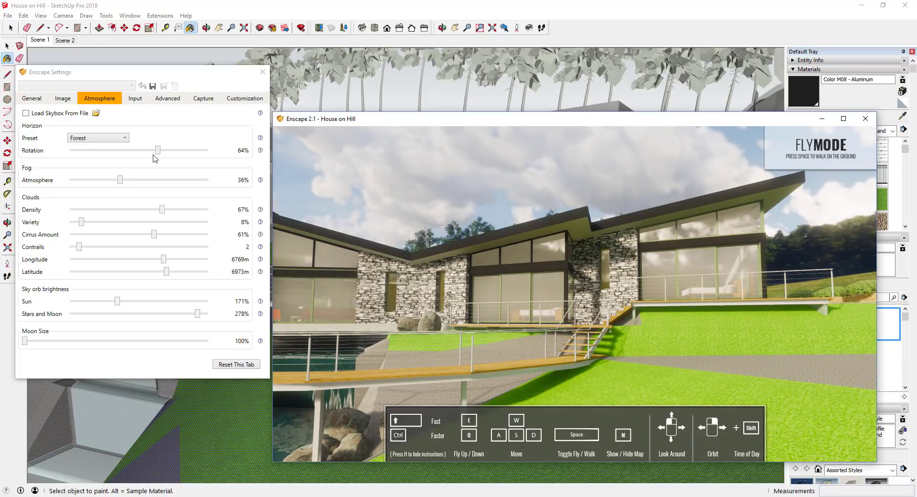
mouse_move(159, 149)
left_mouse_down()
mouse_move(175, 152)
mouse_move(168, 152)
left_mouse_up()
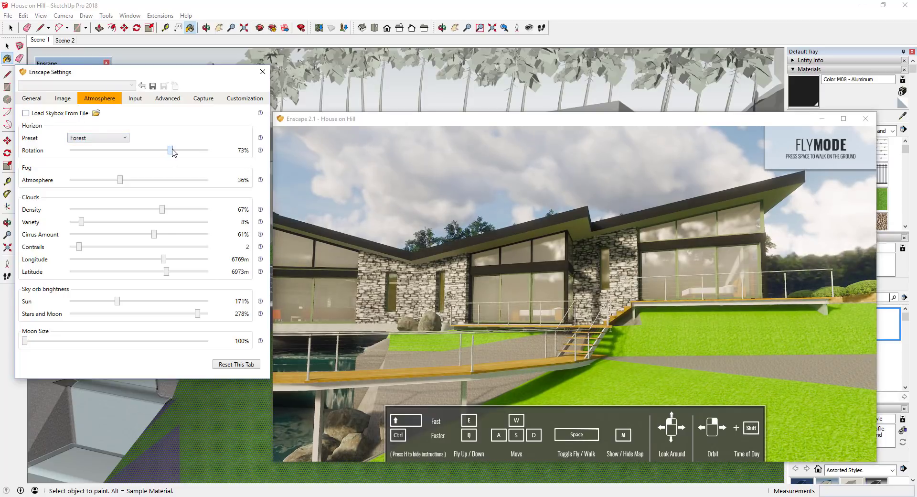
left_click_drag(173, 152, 169, 152)
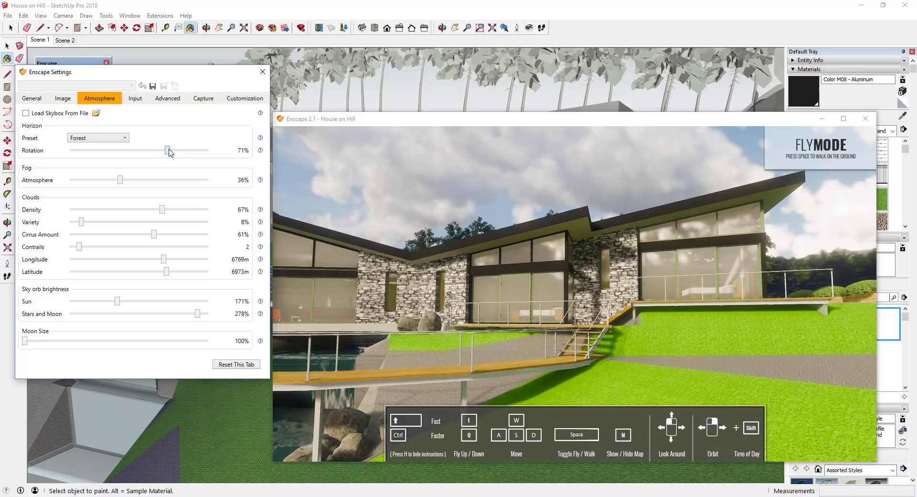
Try the Town horizon preset, switch to Construction Site, and set the horizon rotation to 87%.
left_click(96, 138)
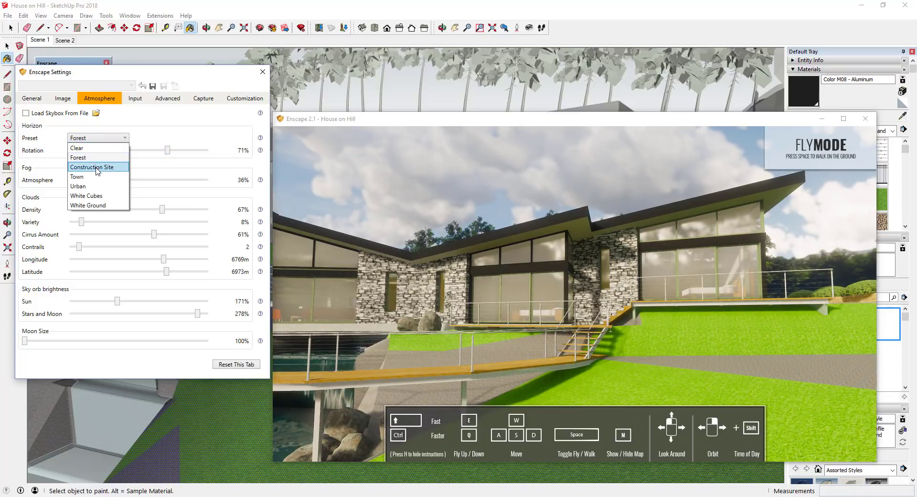
left_click(84, 177)
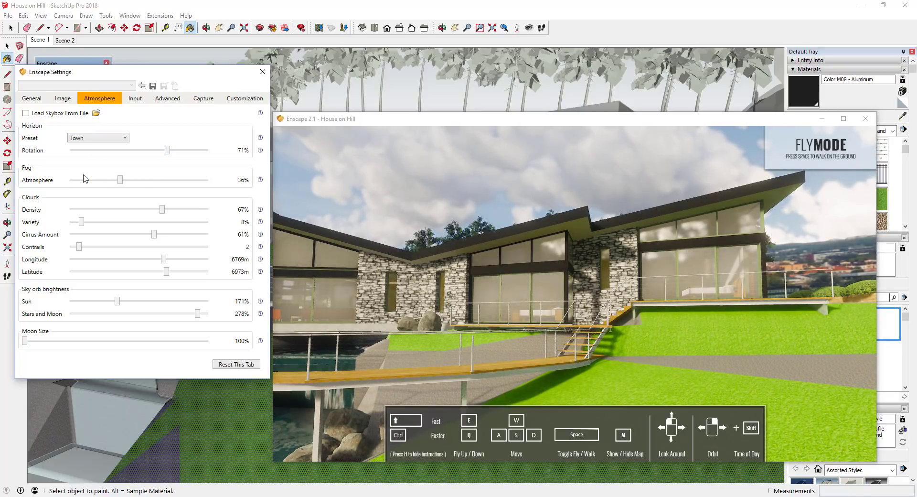
left_click(97, 138)
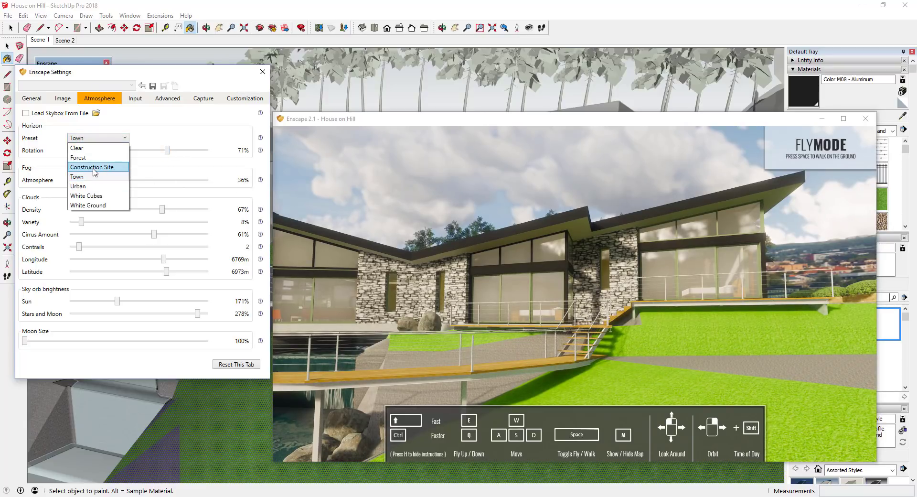
left_click(94, 168)
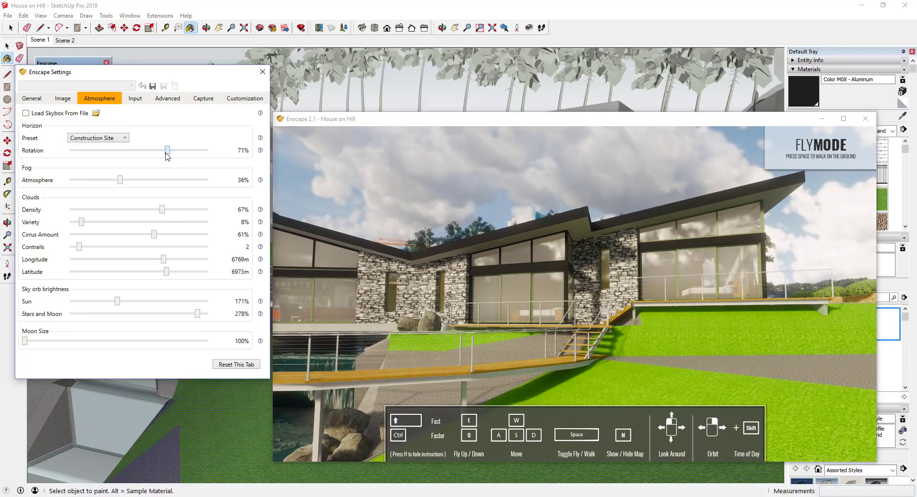
left_click_drag(166, 152, 190, 152)
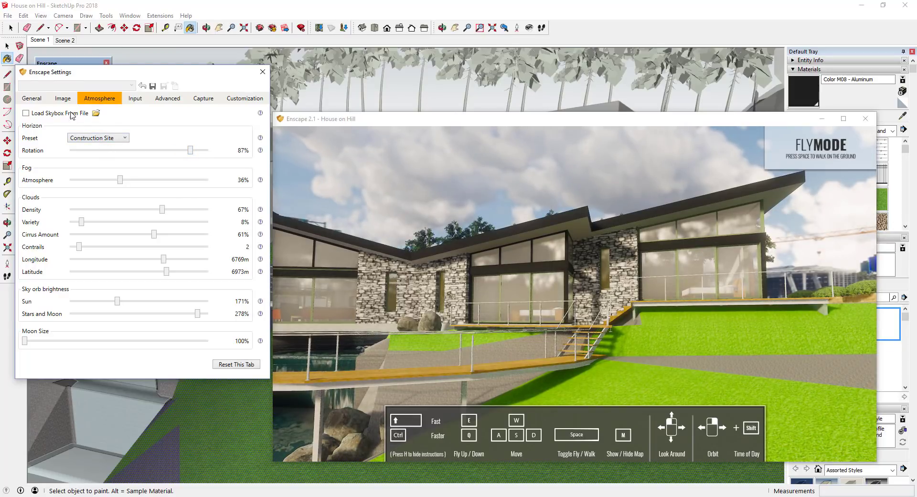
Change the horizon preset to Urban and lower the cloud density to 51%.
left_click(102, 139)
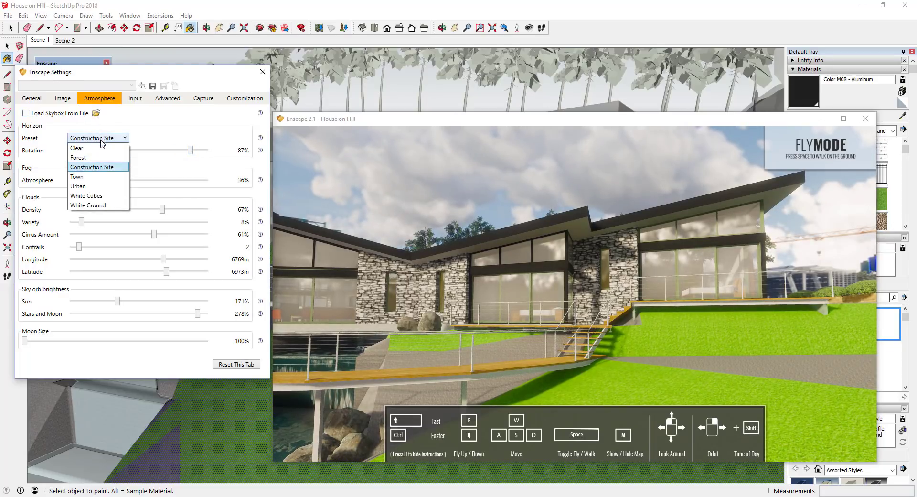
left_click(98, 186)
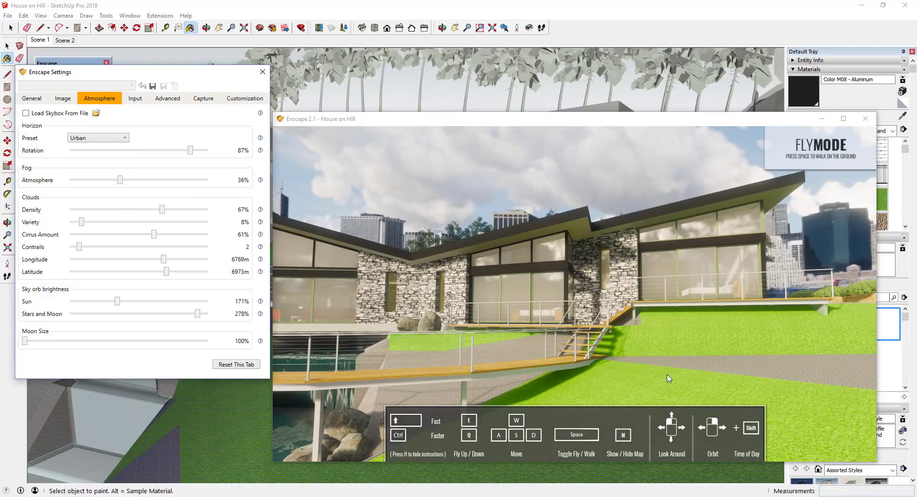
left_click_drag(160, 210, 139, 213)
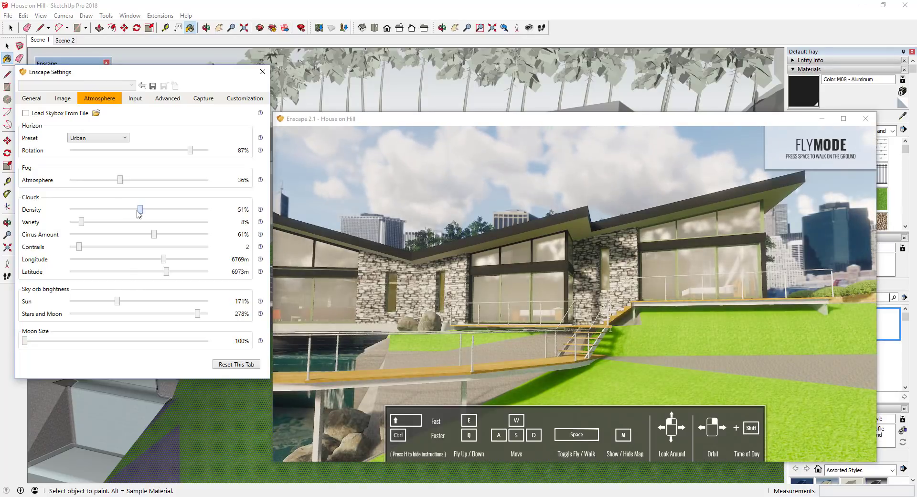
Set the cloud variety to 29% and cirrus amount to 54%, and shift the time of day around the house to night.
left_click_drag(83, 226, 143, 234)
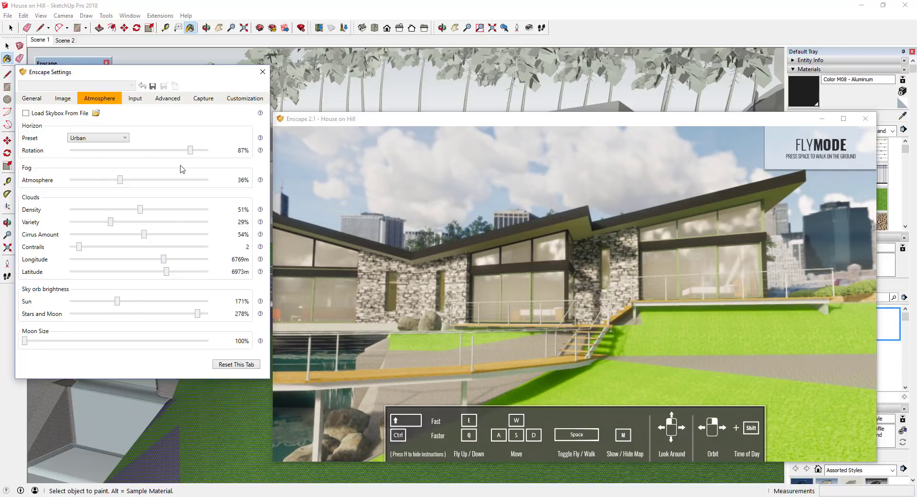
right_click_drag(488, 282, 618, 284, "shift")
left_click_drag(571, 297, 669, 248)
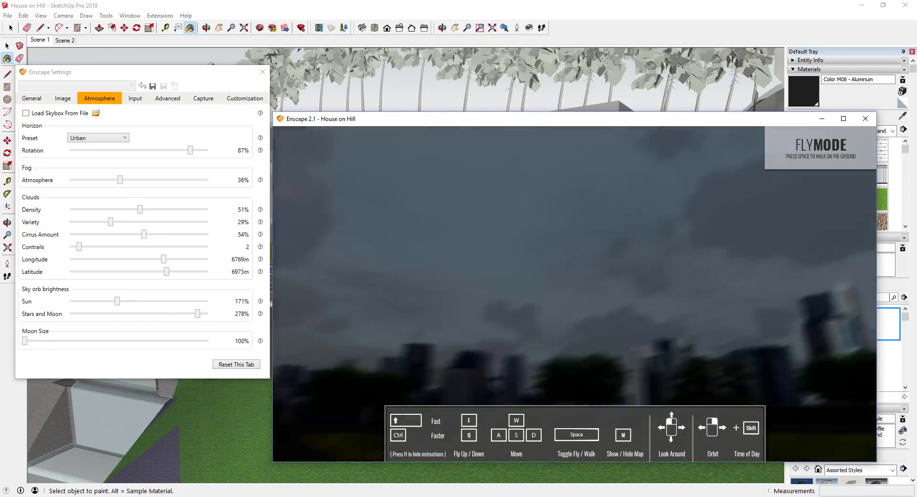
left_click_drag(573, 239, 575, 304)
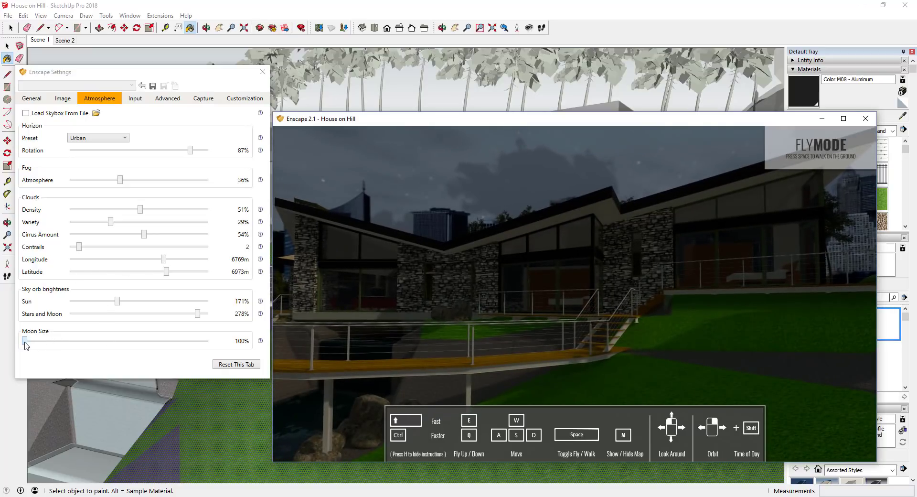
Try a moon size of 557%, set the stars and moon brightness to 269%, and return the moon size to 100%.
left_click_drag(25, 341, 120, 350)
left_click_drag(685, 321, 669, 361)
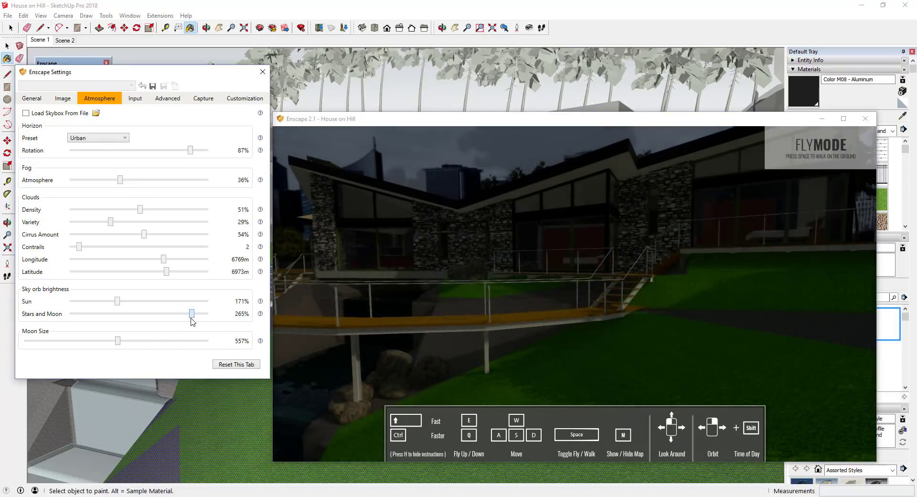
left_click_drag(197, 314, 194, 313)
left_click_drag(117, 341, 25, 342)
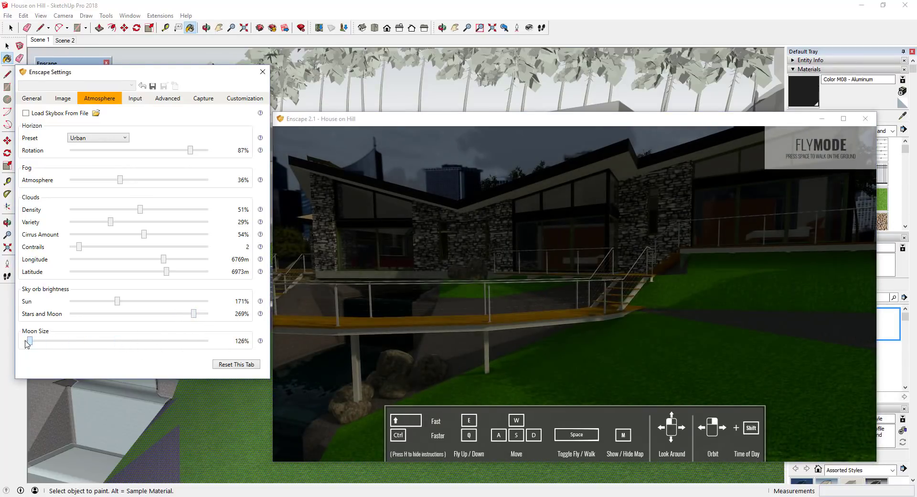
Bring the house scene back to daylight by setting the time of day to 14:42.
left_click_drag(698, 285, 669, 282)
right_click_drag(668, 282, 573, 281, "shift")
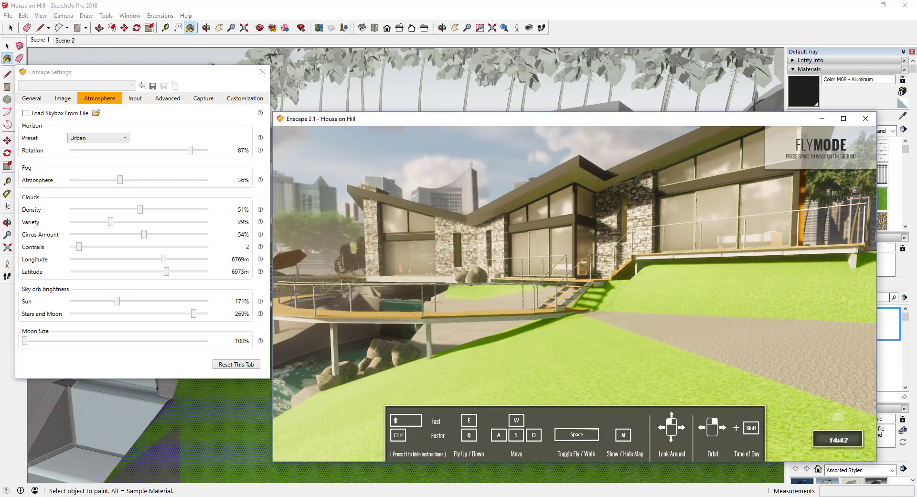
Examine the capture settings and their resolution options, and view the customization settings for loading screen, overlay, window icon and caption text.
left_click(203, 98)
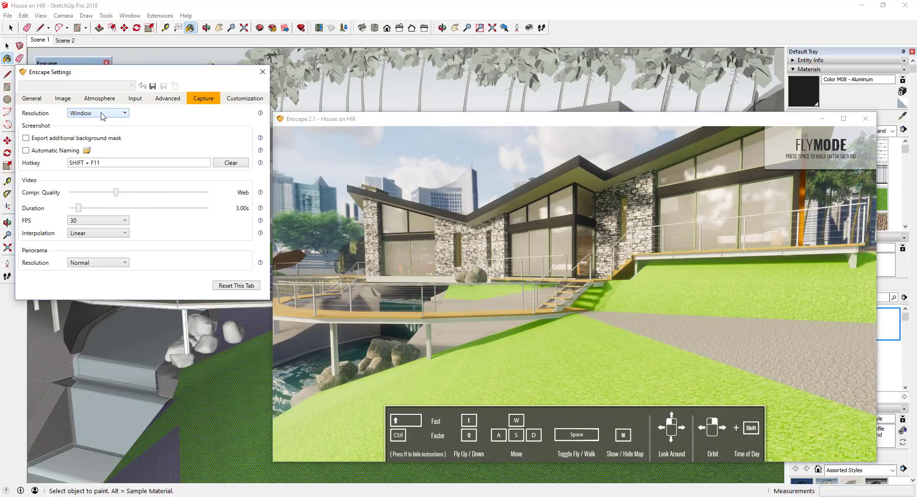
left_click(101, 113)
left_click(603, 351)
left_click(83, 113)
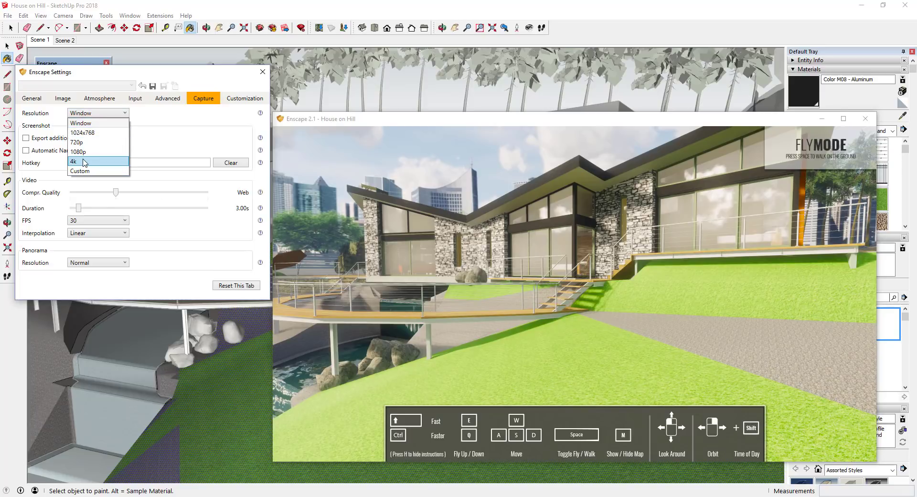
left_click(175, 124)
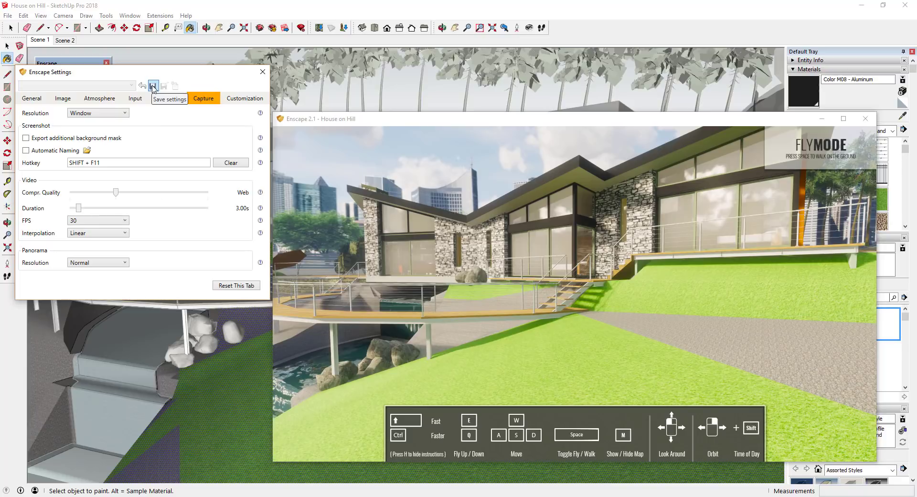
left_click(249, 98)
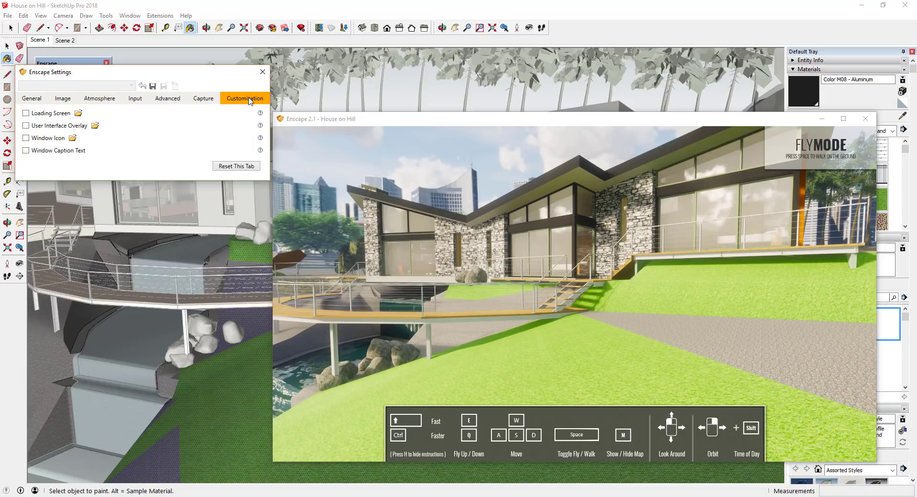